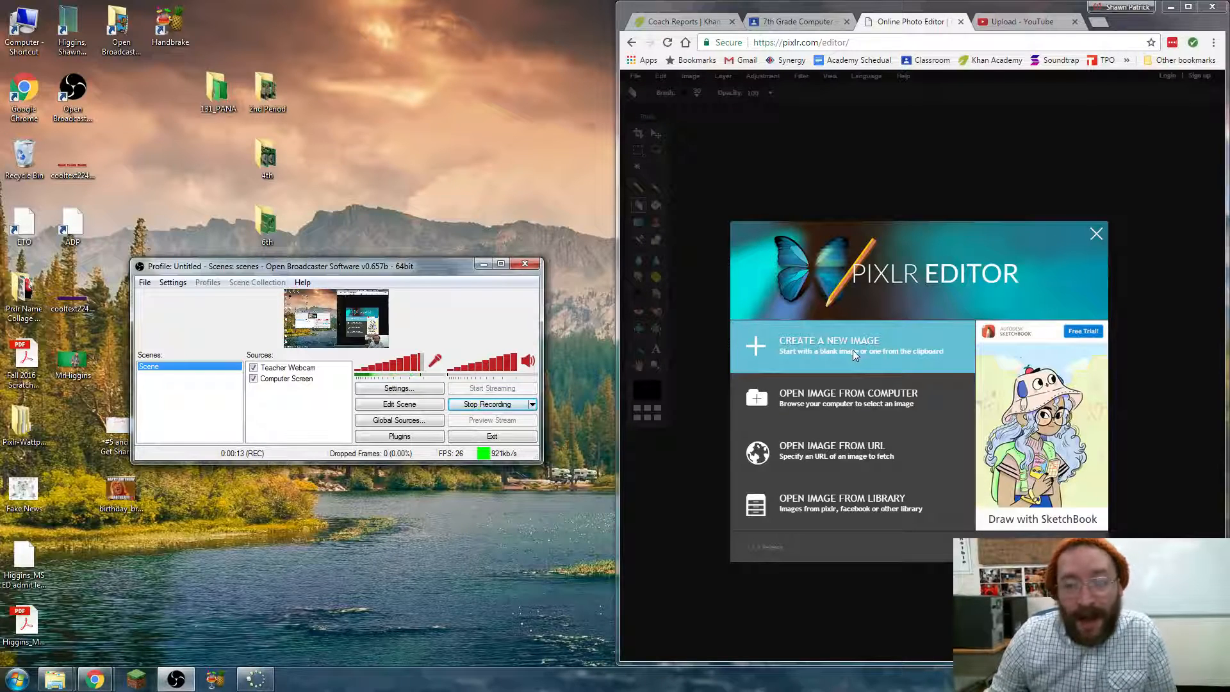
- Open the green-screen portrait from the computer and maximize the browser window
click(848, 398)
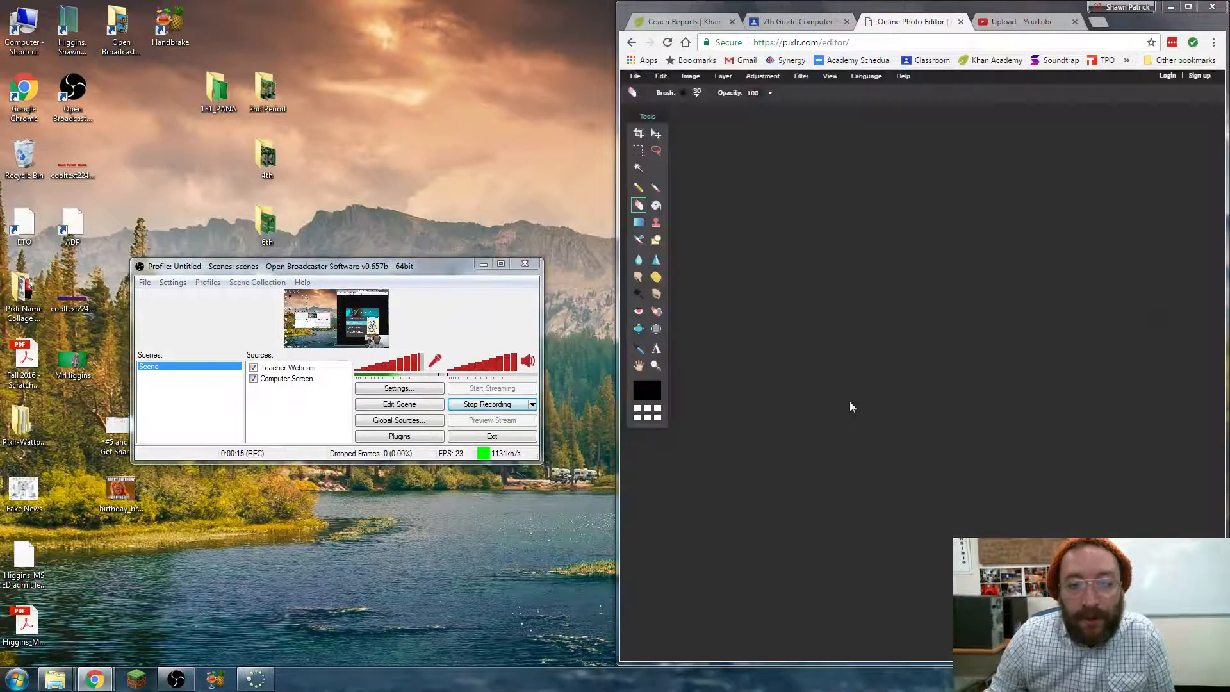
double_click(1026, 188)
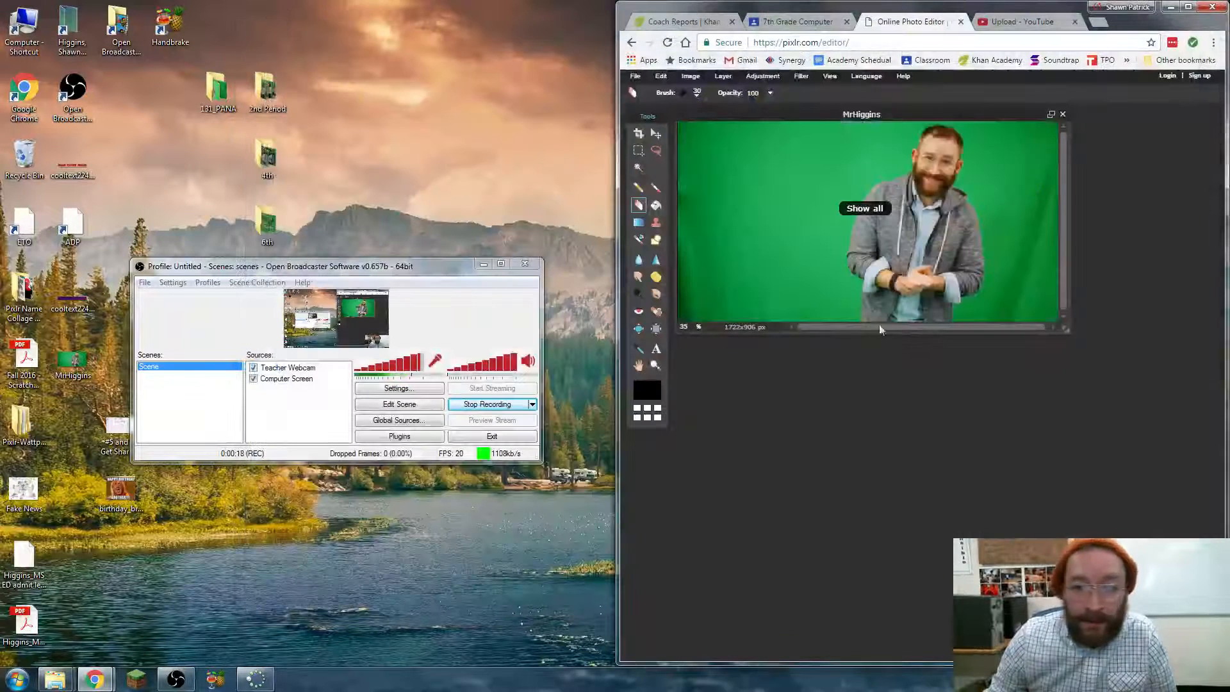
click(1189, 7)
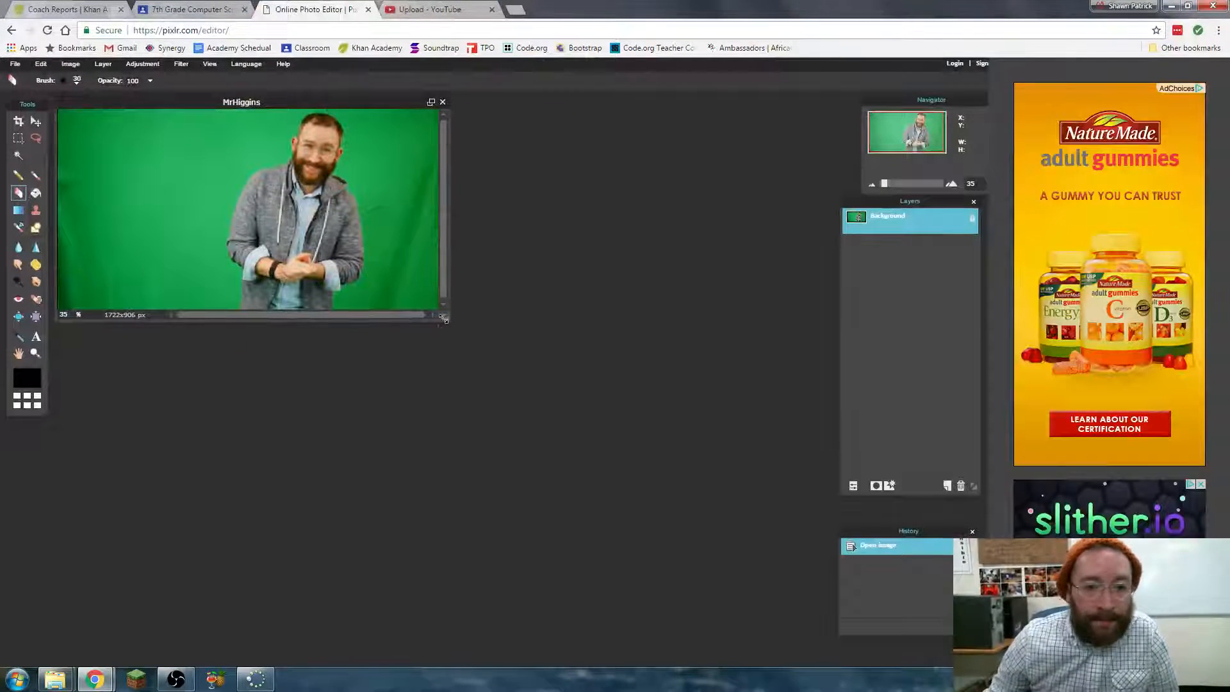
- Enlarge the image window around the portrait, then shorten the Layers palette and shift it slightly
drag(445, 317, 773, 467)
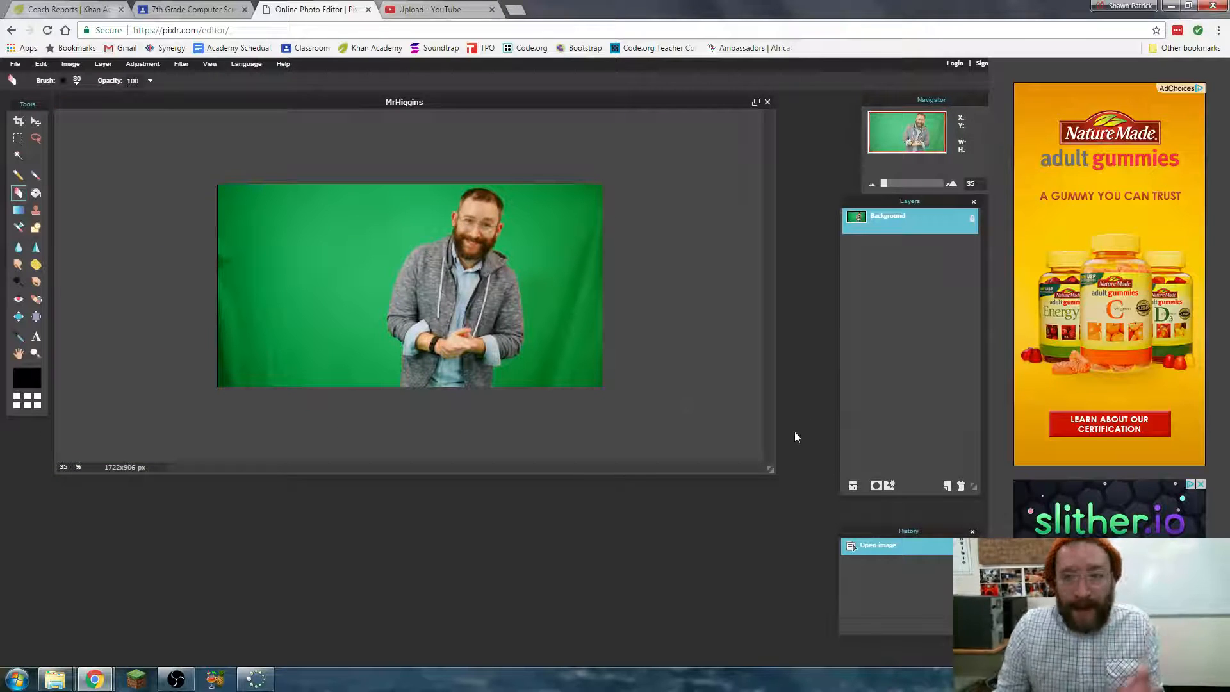
drag(987, 490, 970, 295)
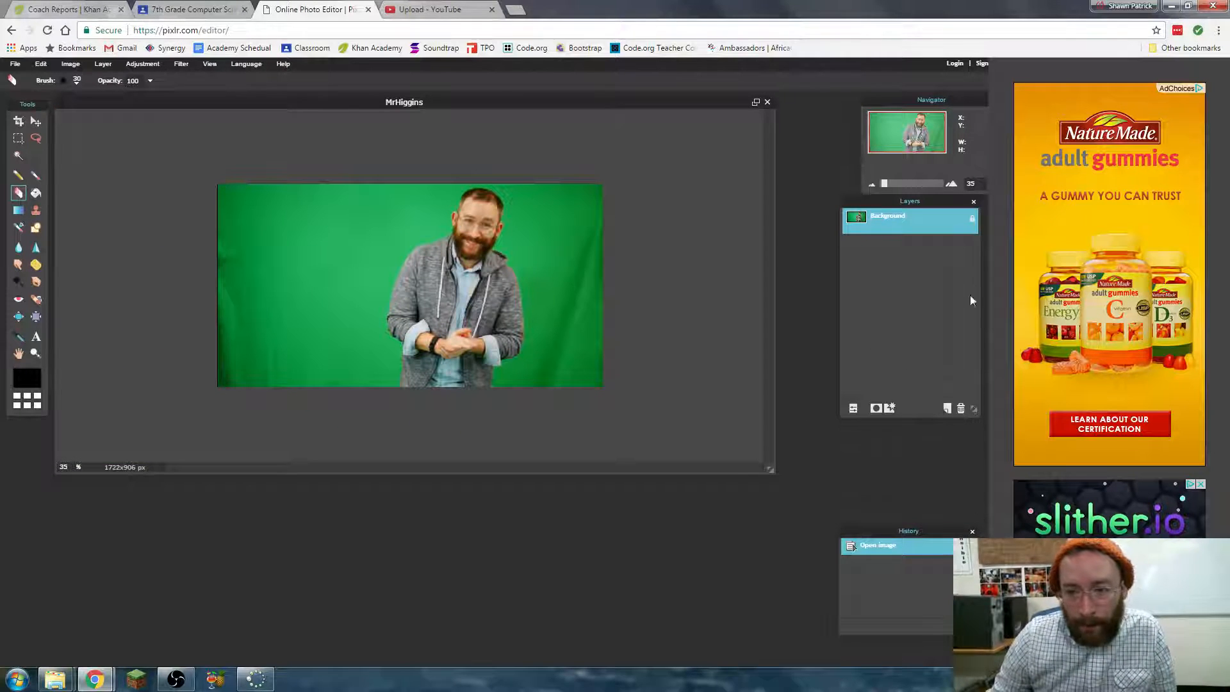
drag(947, 201, 938, 201)
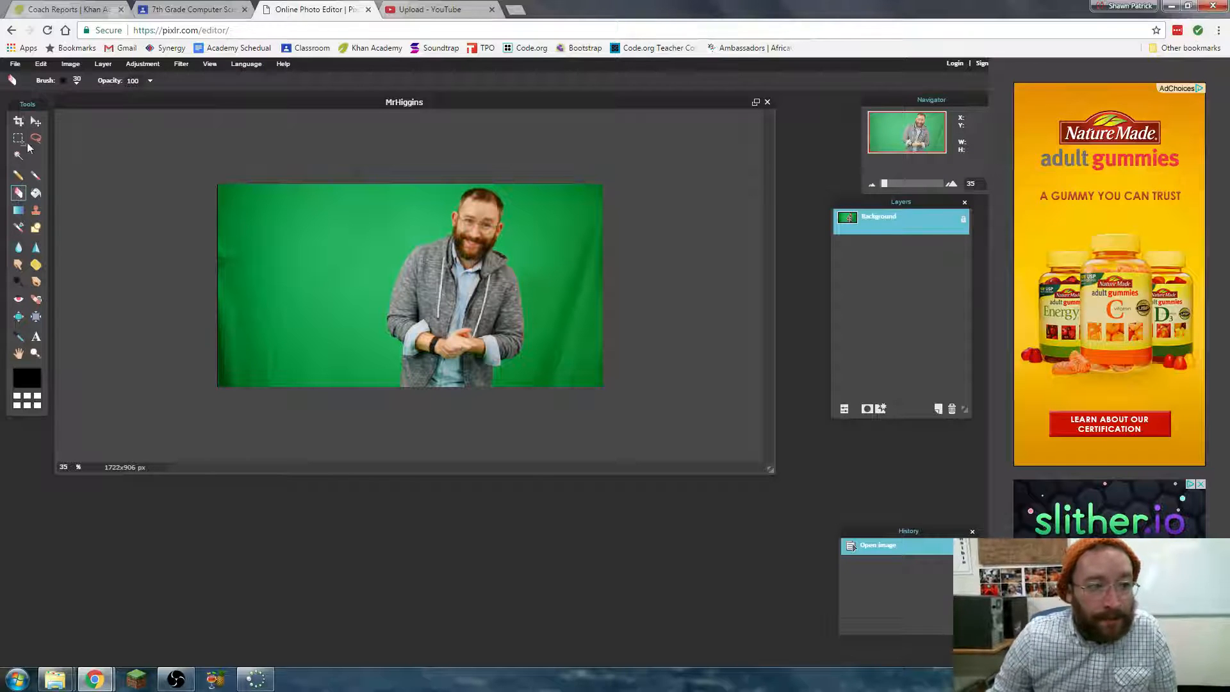
click(18, 138)
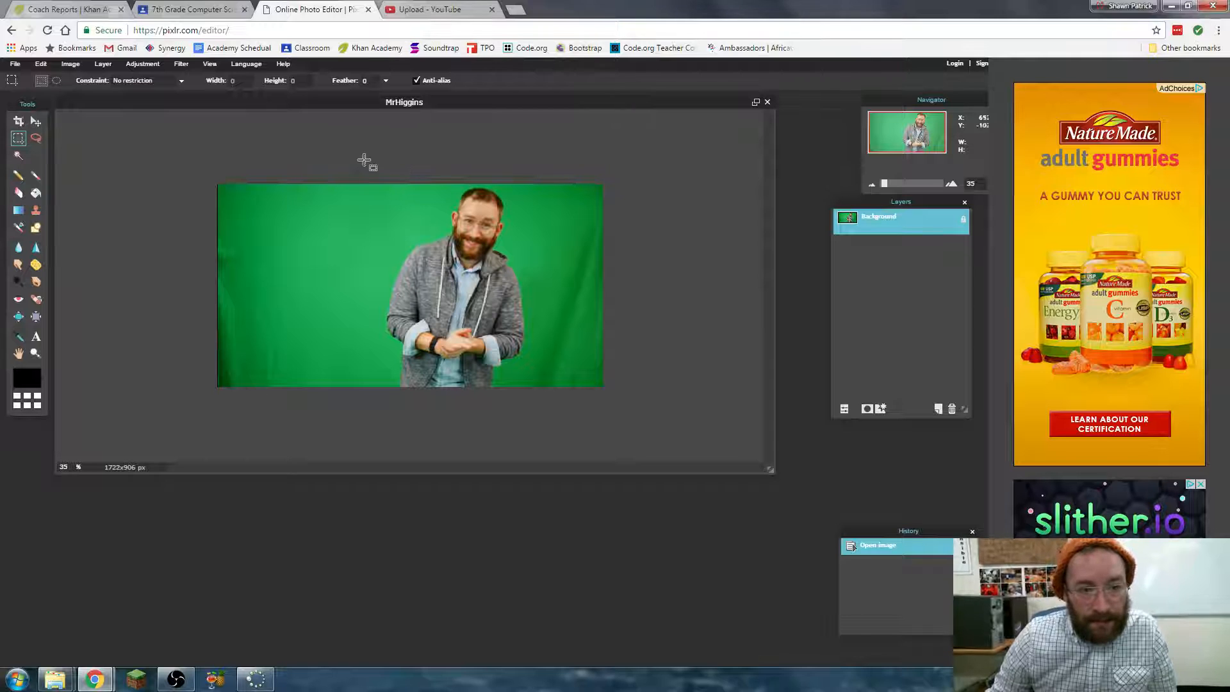
drag(347, 172, 550, 406)
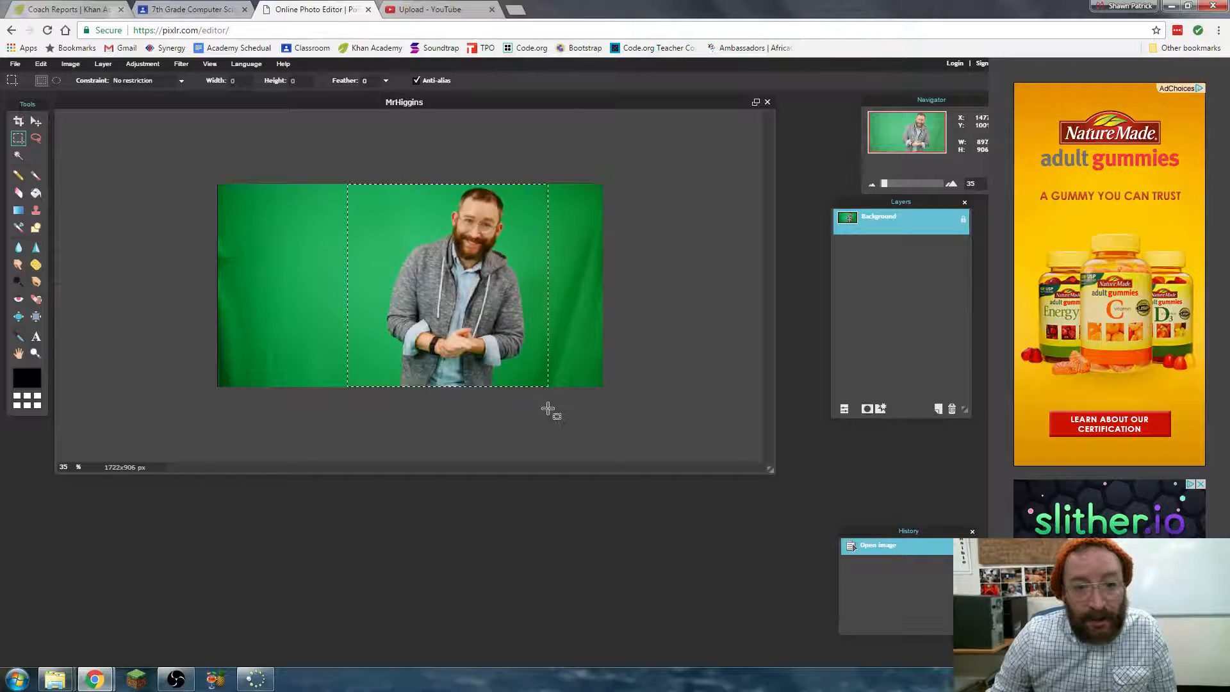
click(528, 394)
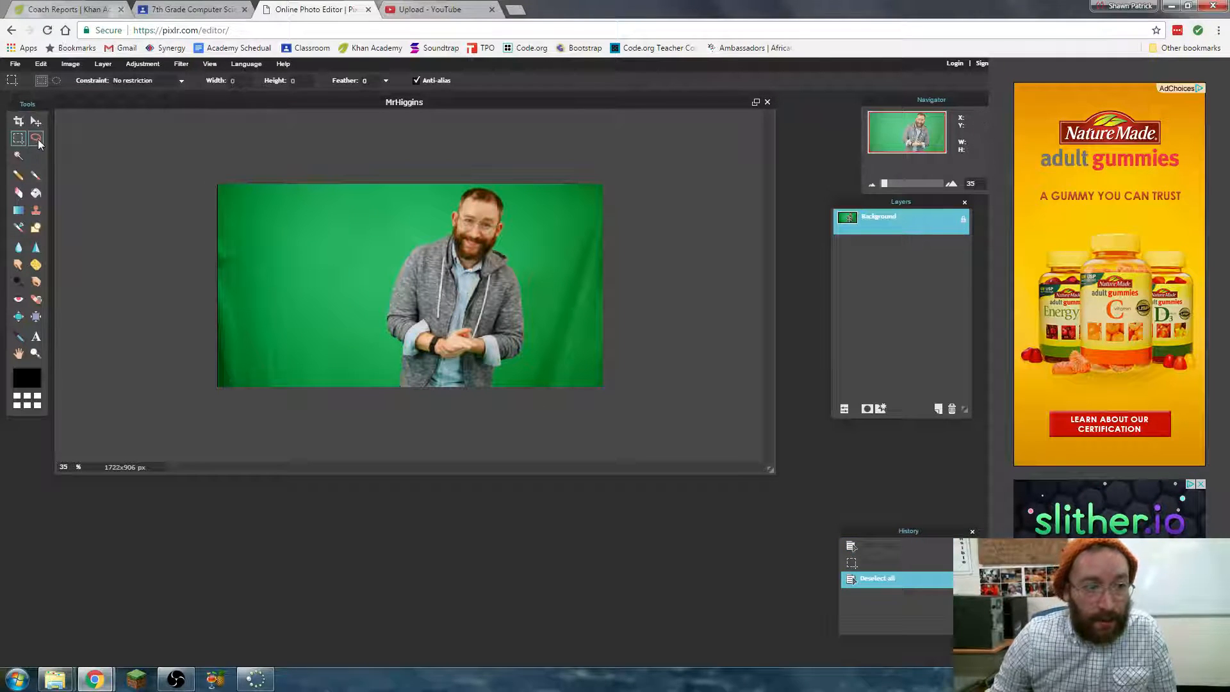
- Outline the man loosely with the Lasso tool, then cut the selection and paste it as a new layer
click(36, 139)
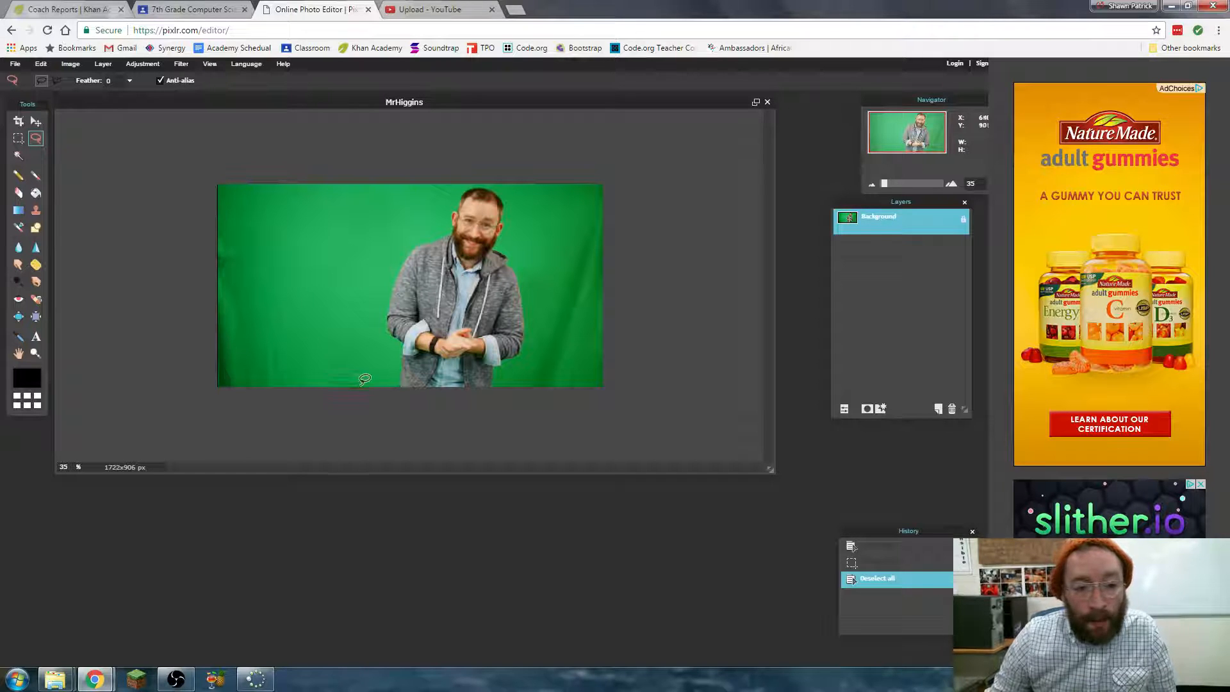
drag(368, 387, 366, 365)
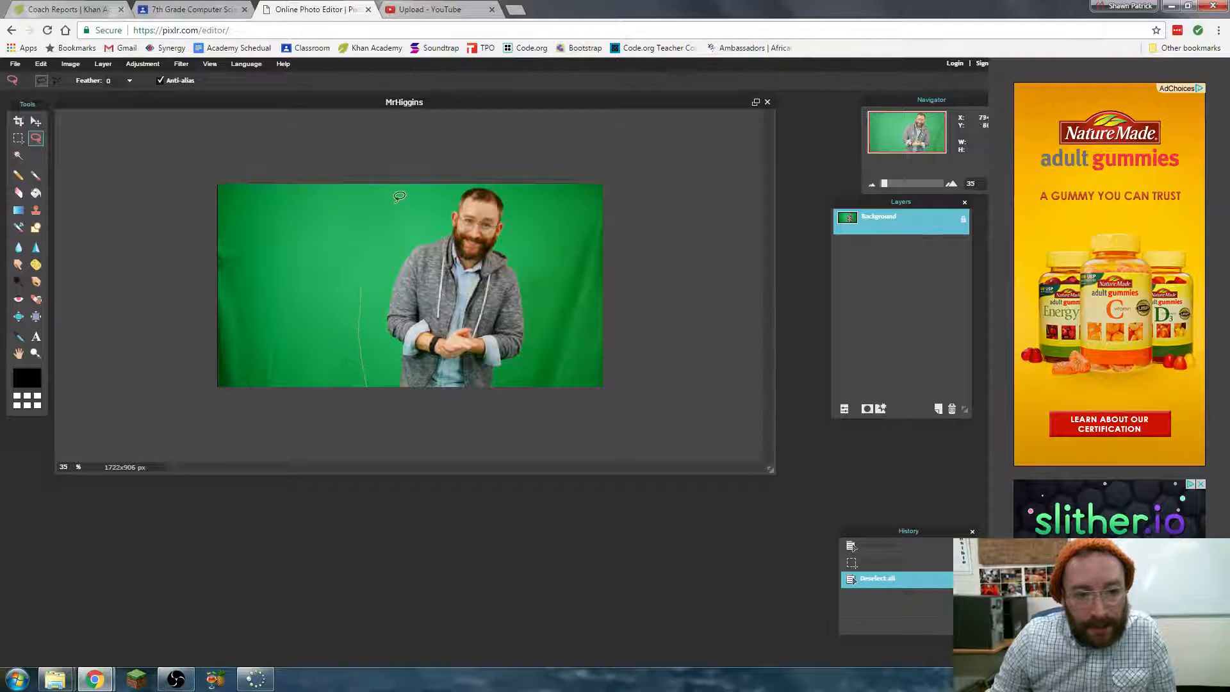
mouse_move(534, 192)
mouse_down()
mouse_move(558, 264)
mouse_move(557, 357)
mouse_up()
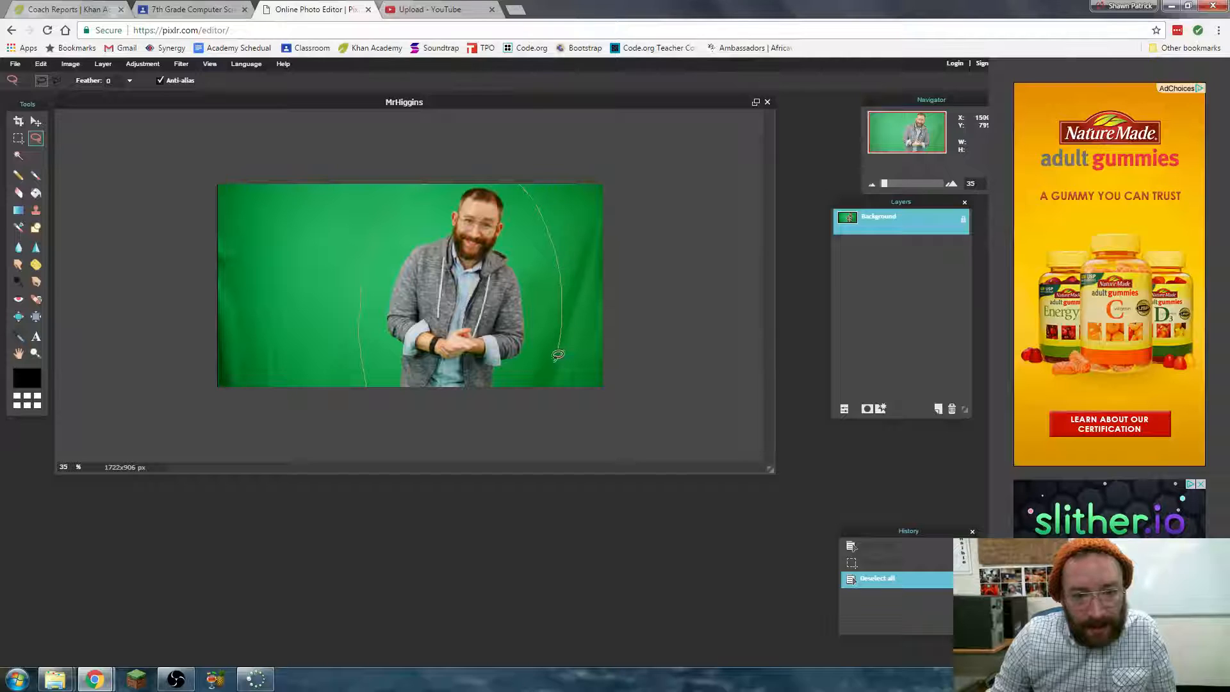
mouse_move(468, 408)
mouse_down()
mouse_move(408, 412)
mouse_move(364, 385)
mouse_up()
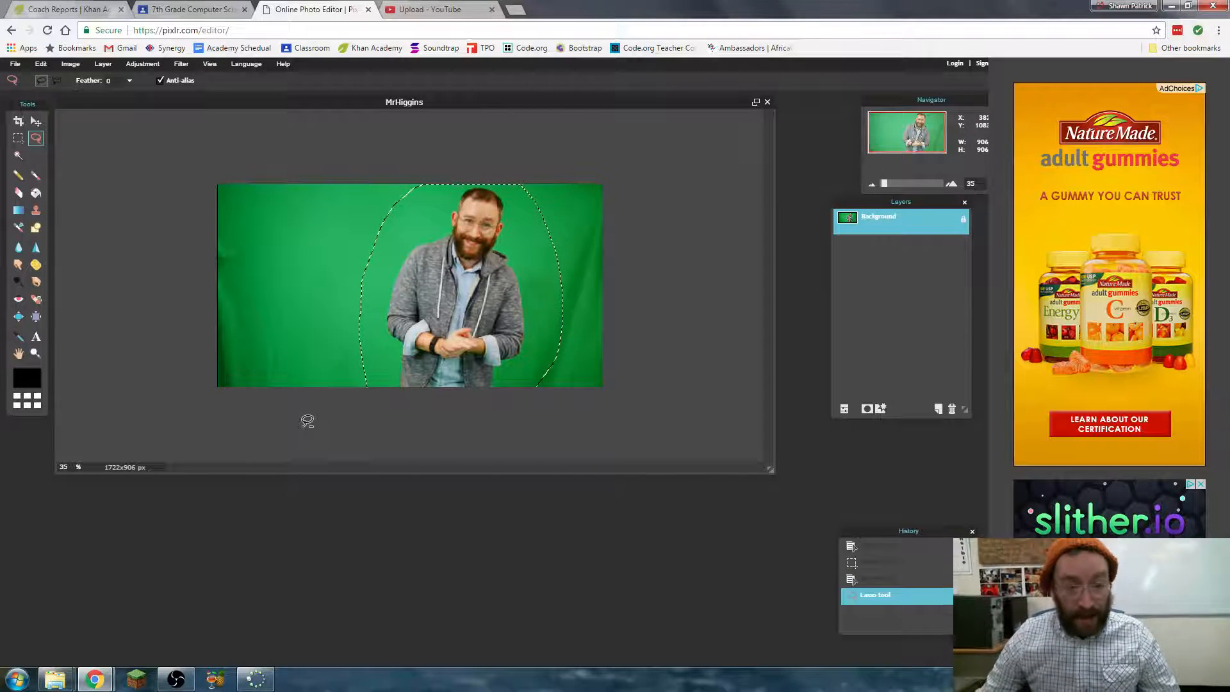
key(ctrl+x)
key(ctrl+v)
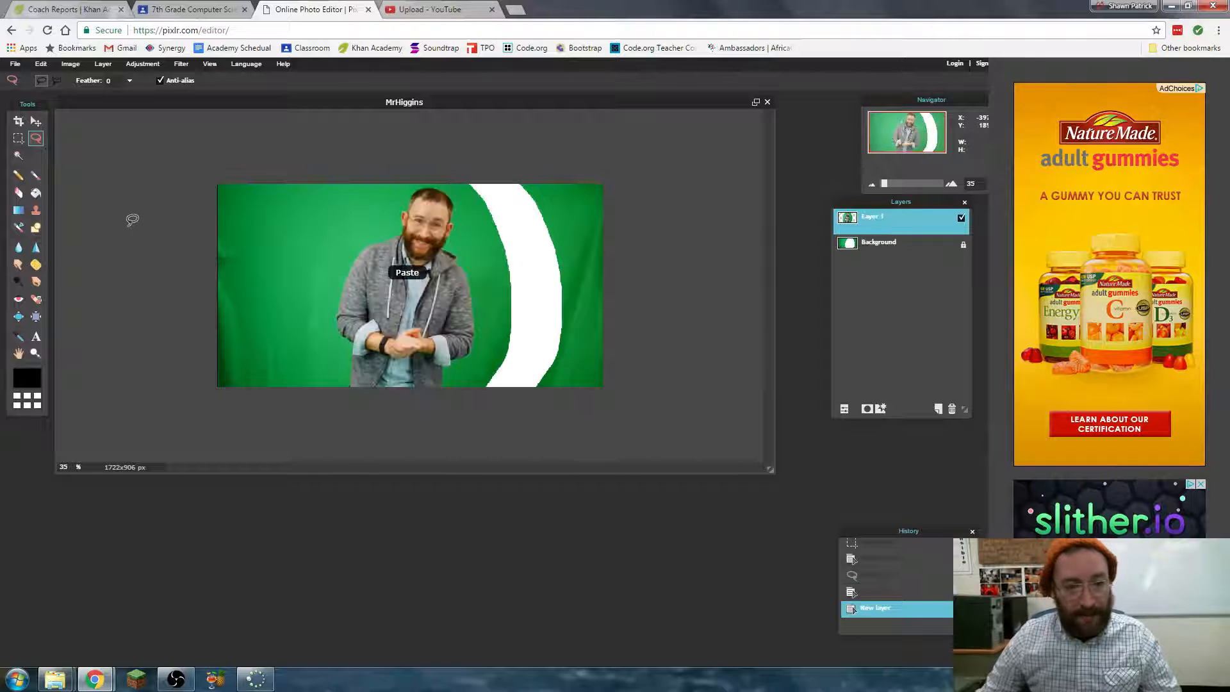
- Unlock the Background layer, hide it and delete it, keeping only the pasted cutout layer
double_click(964, 247)
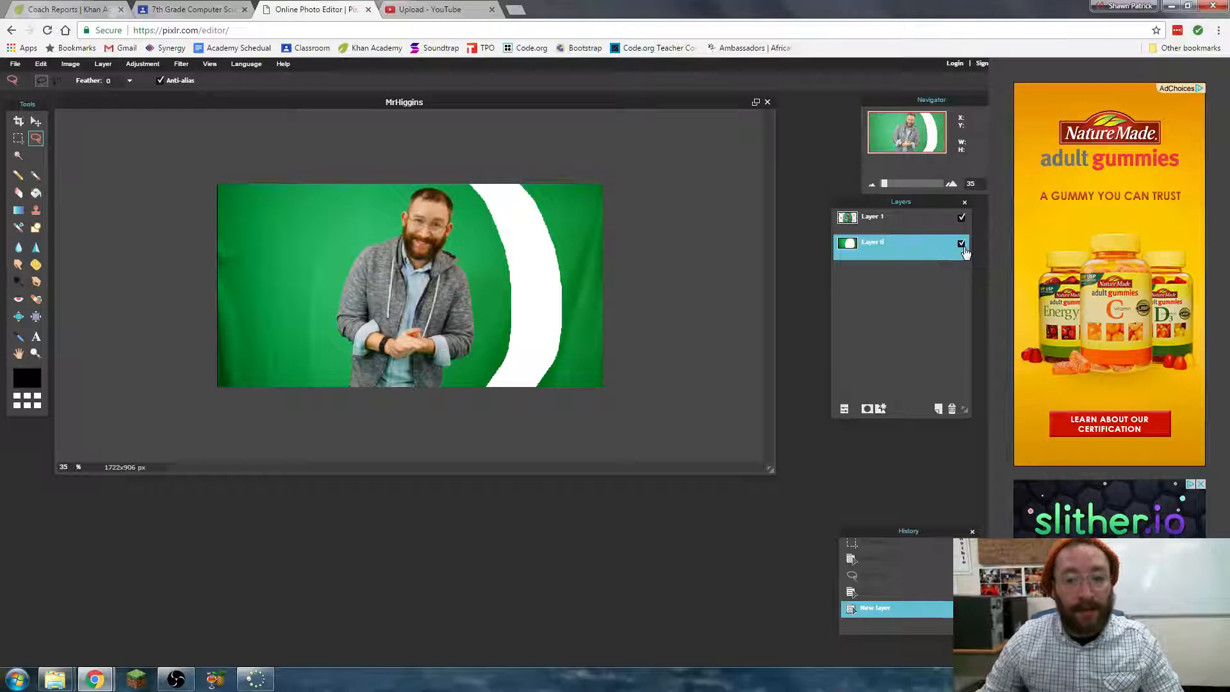
click(962, 244)
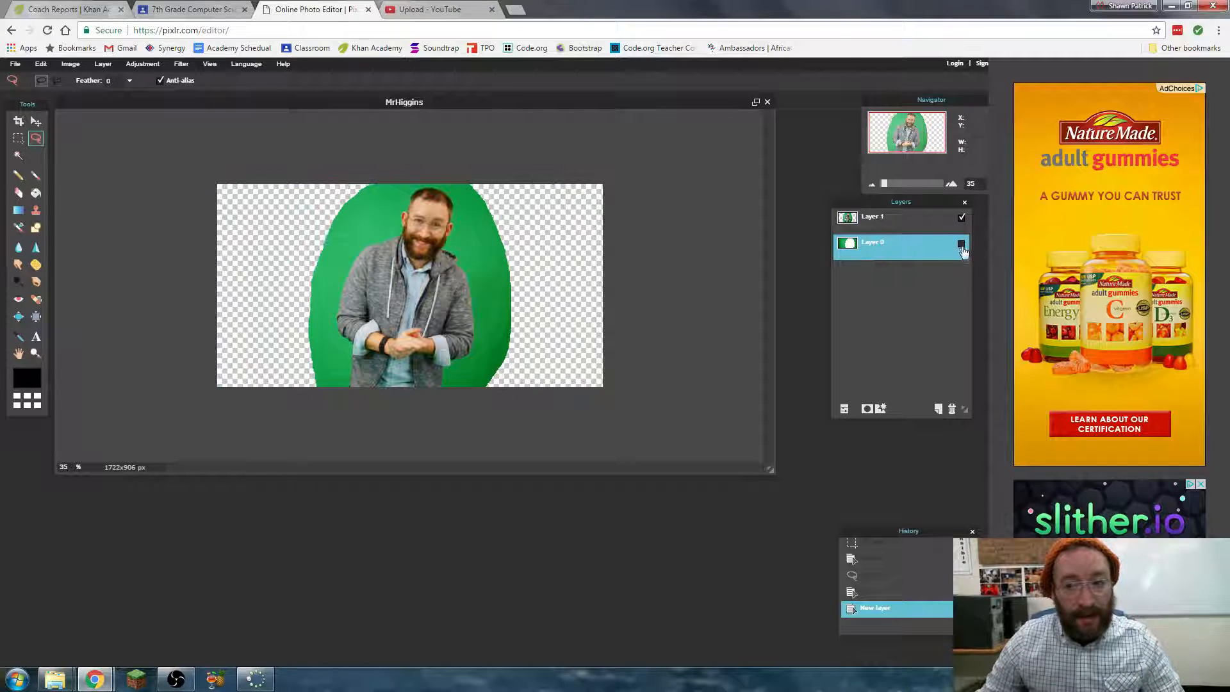
drag(881, 248, 952, 410)
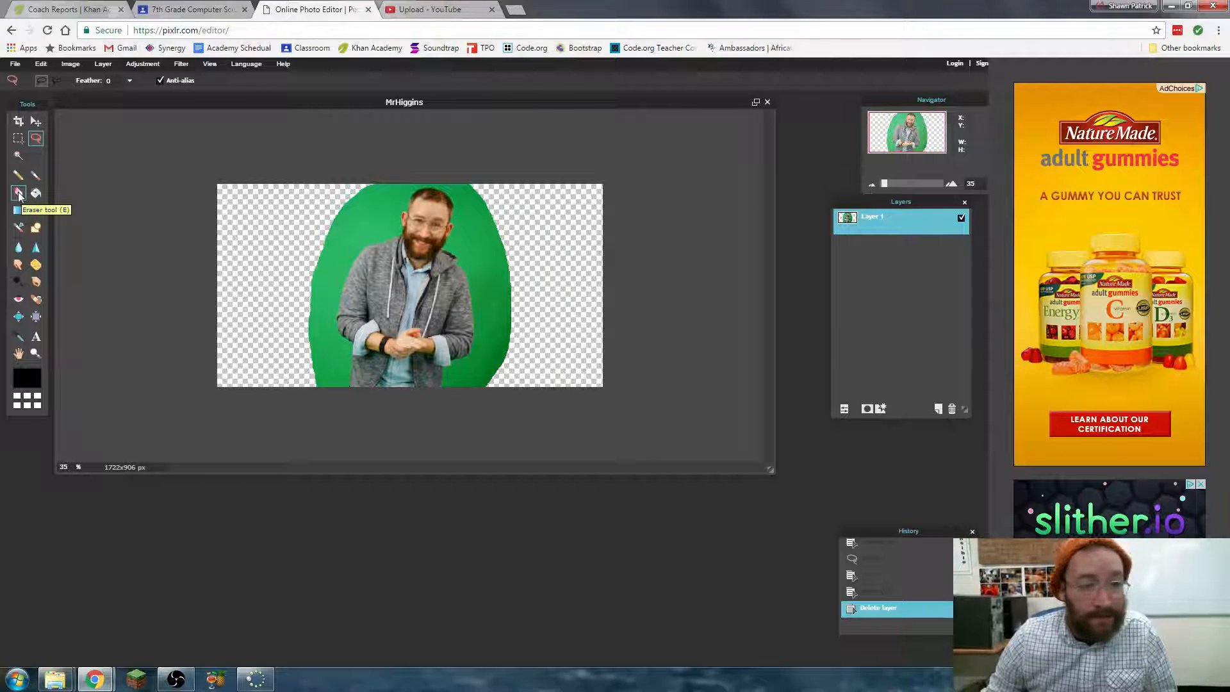
- Select the green areas on both sides of the man with the Wand tool at tolerance 30, clear them, and deselect
drag(885, 184, 889, 185)
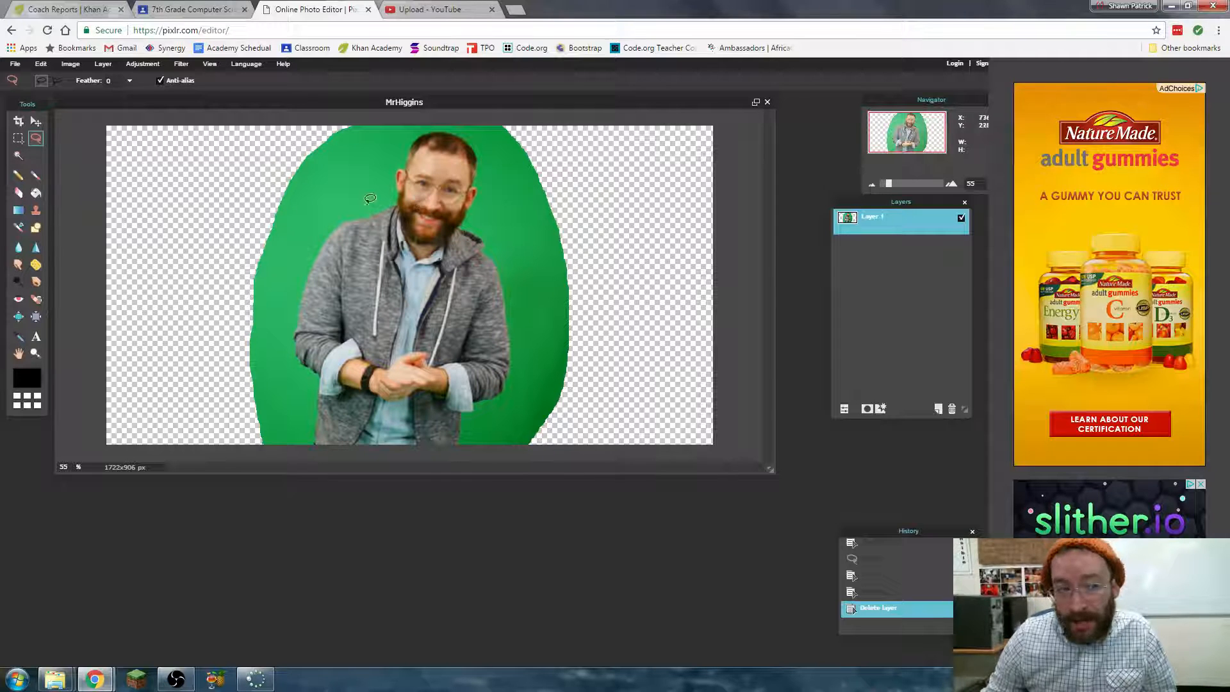
click(18, 156)
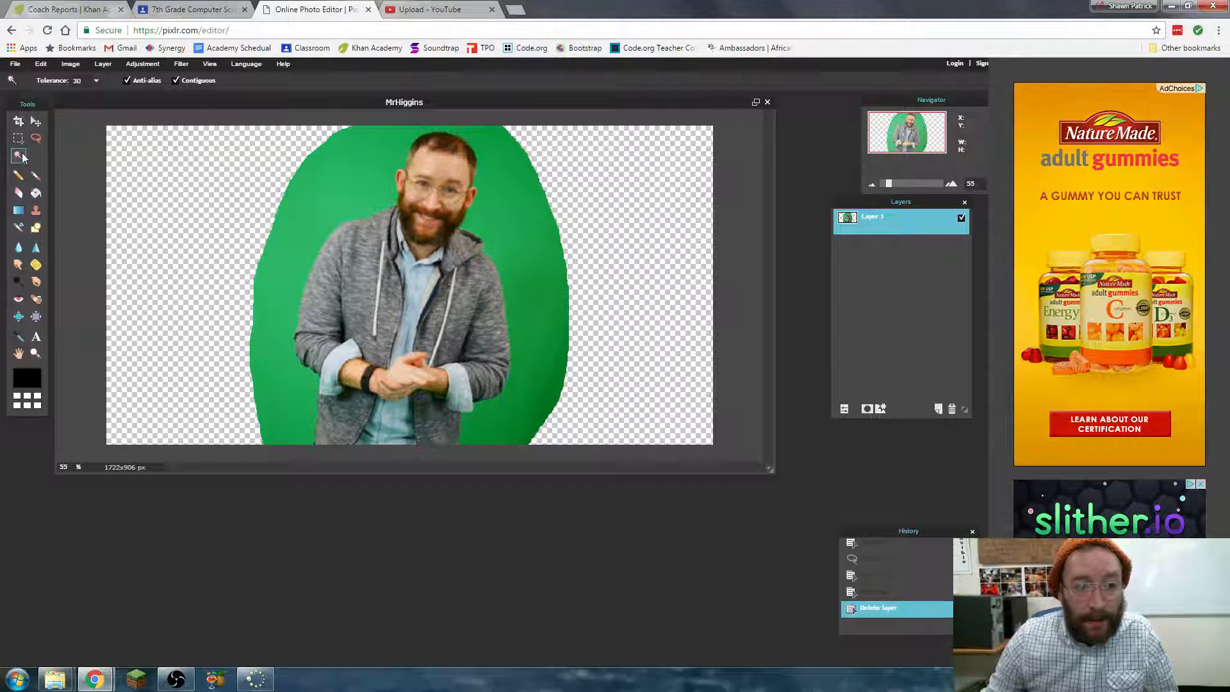
click(328, 200)
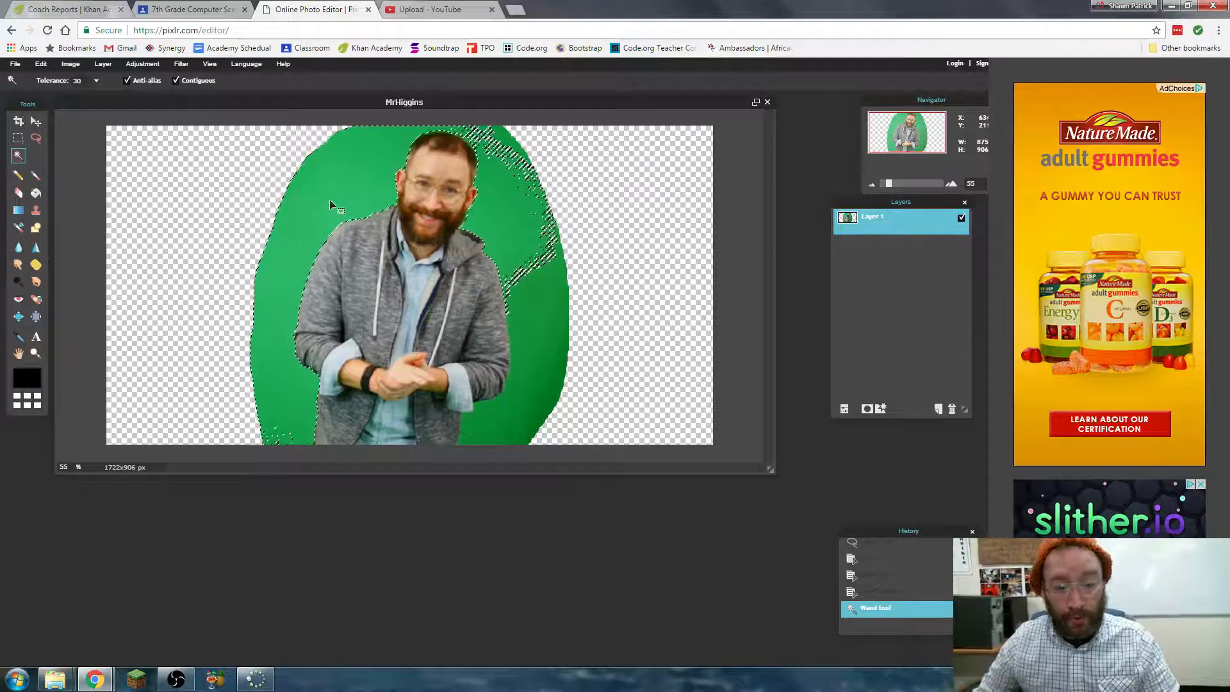
key(Delete)
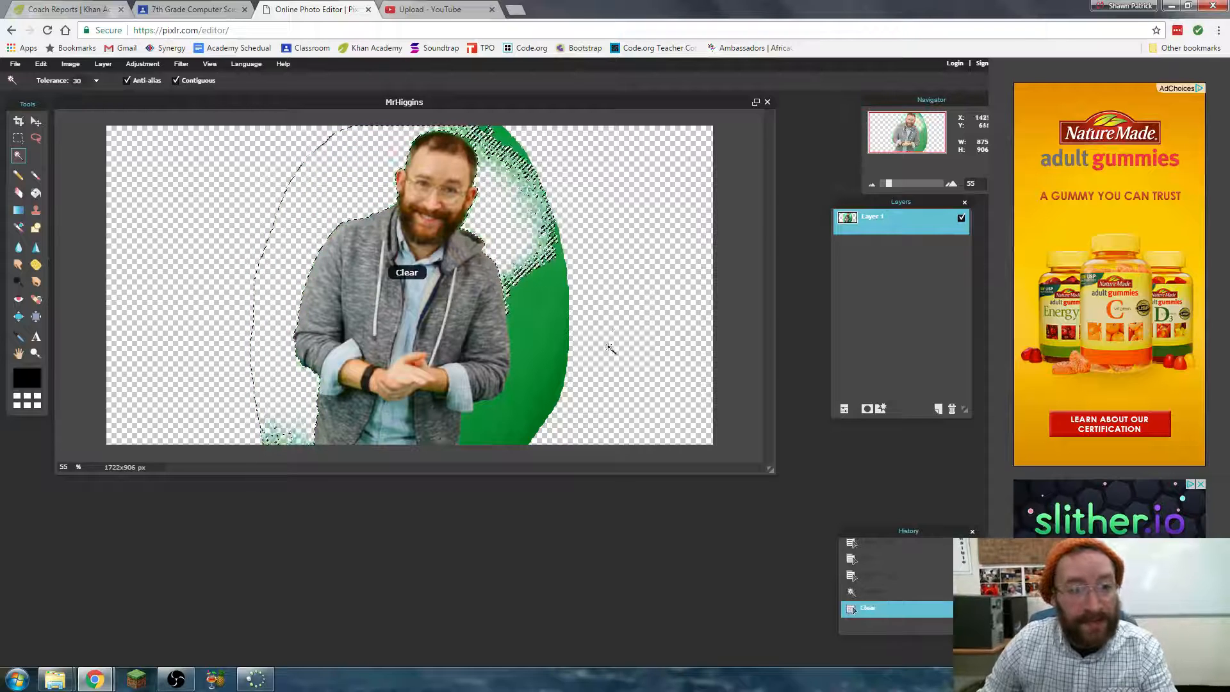
click(566, 418)
key(Delete)
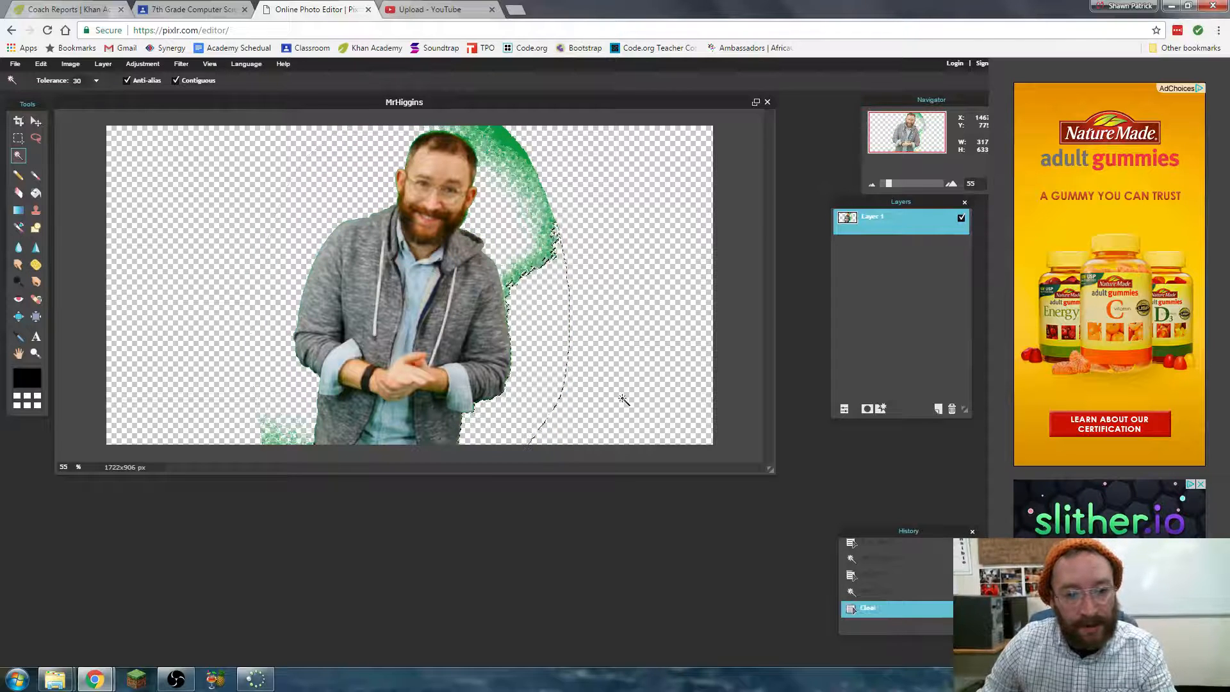
click(18, 138)
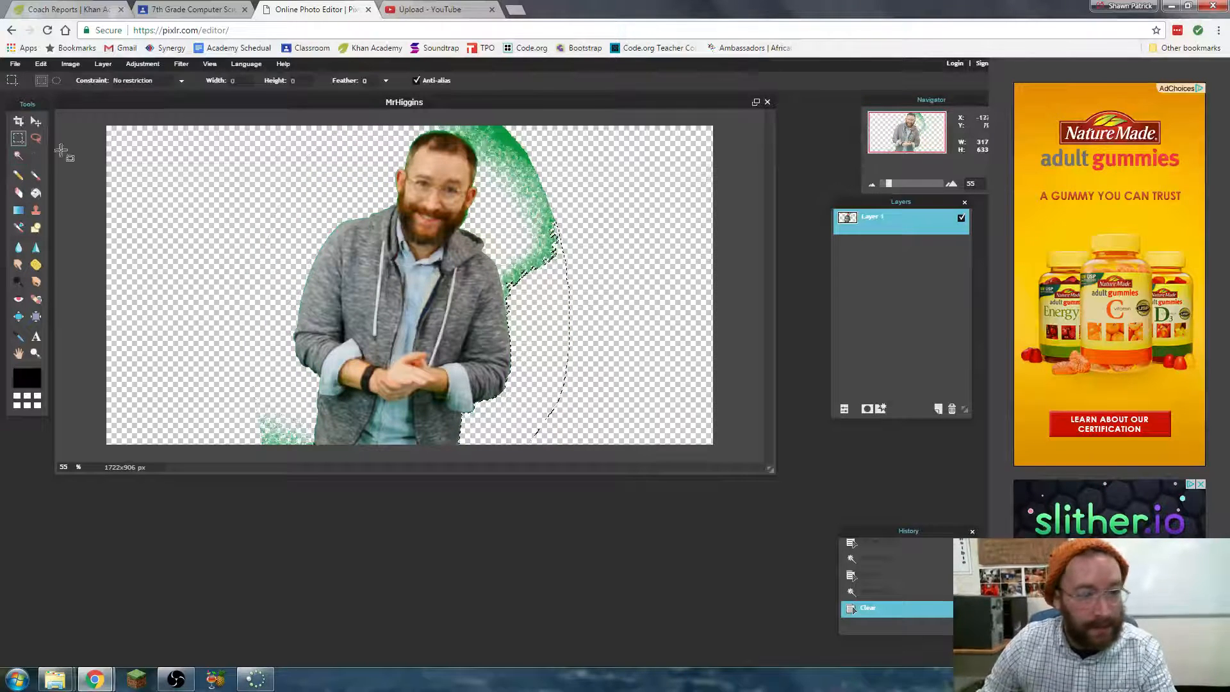
click(156, 183)
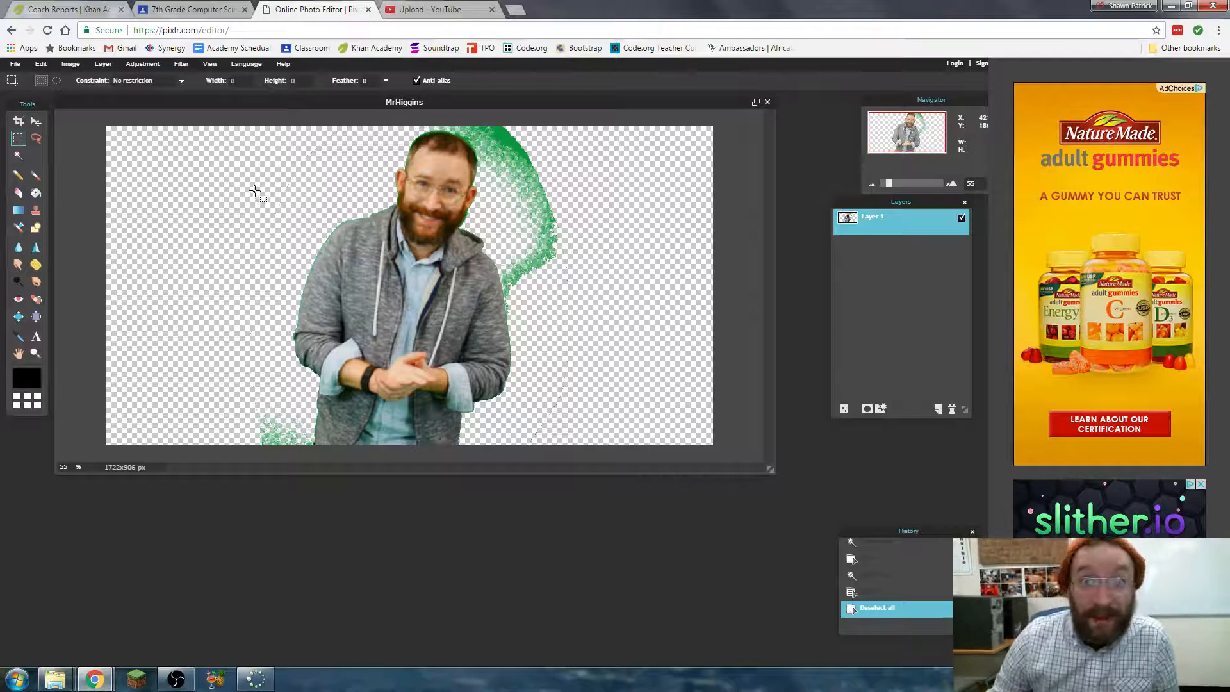
- Erase the leftover green patches beside the man's head, shoulder and lower jacket with the hard round 100 eraser brush
click(18, 193)
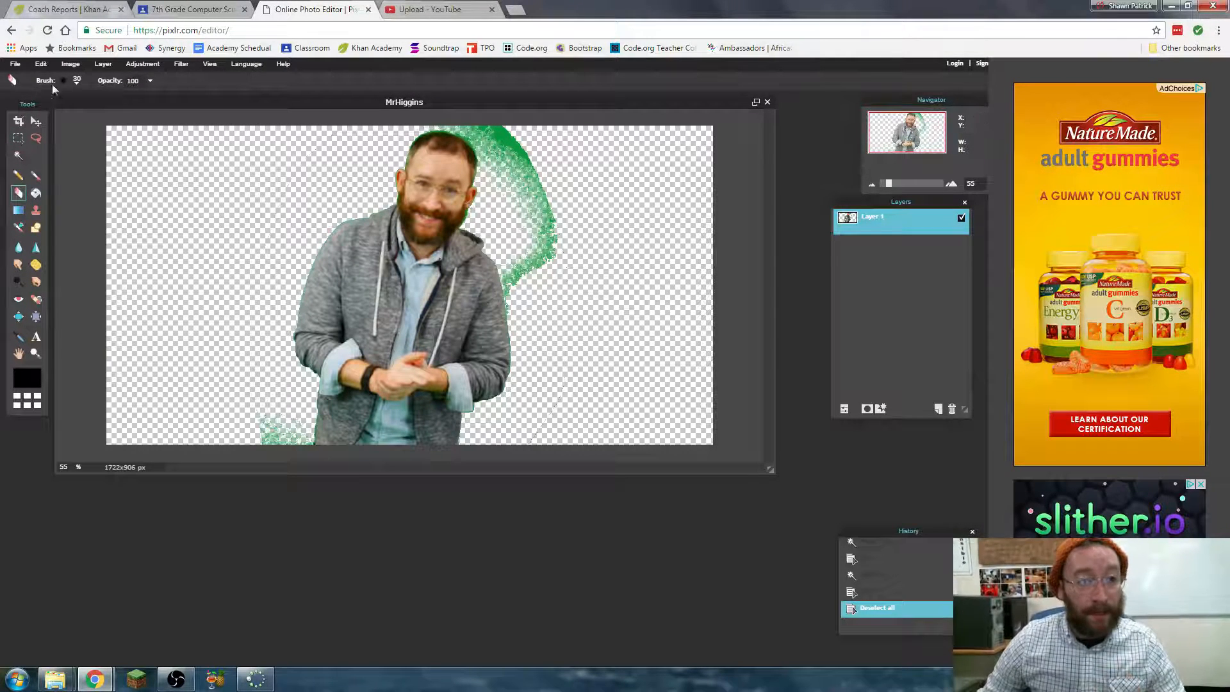
click(76, 82)
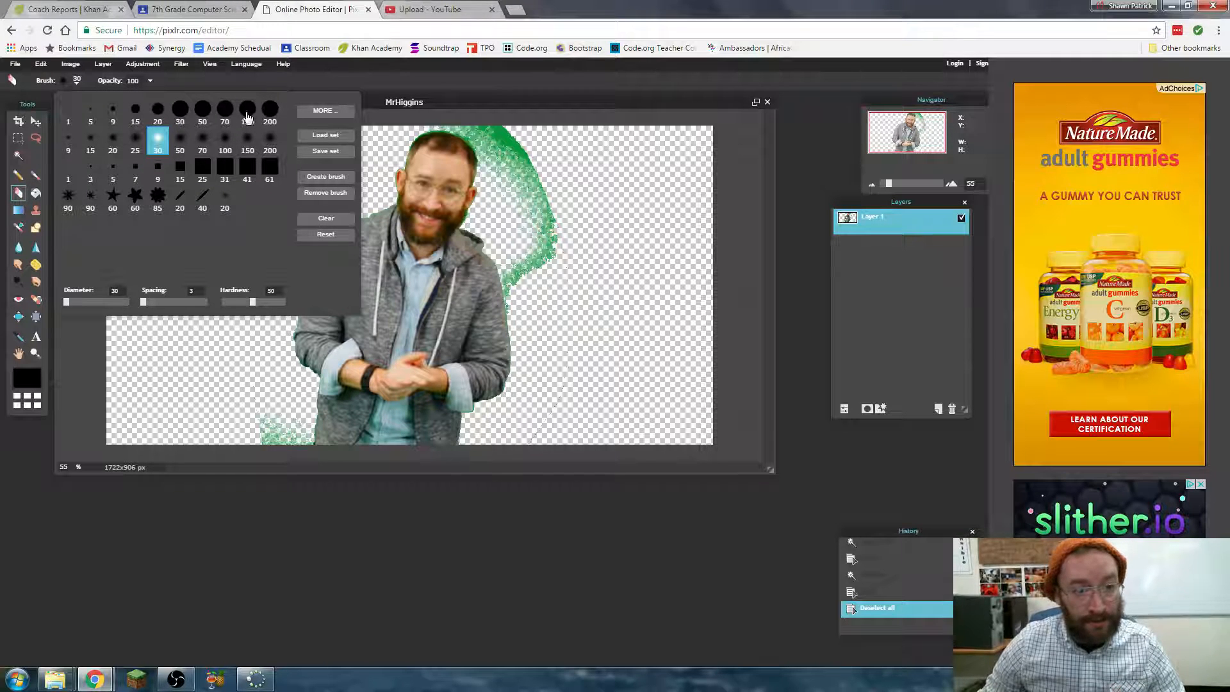
click(270, 110)
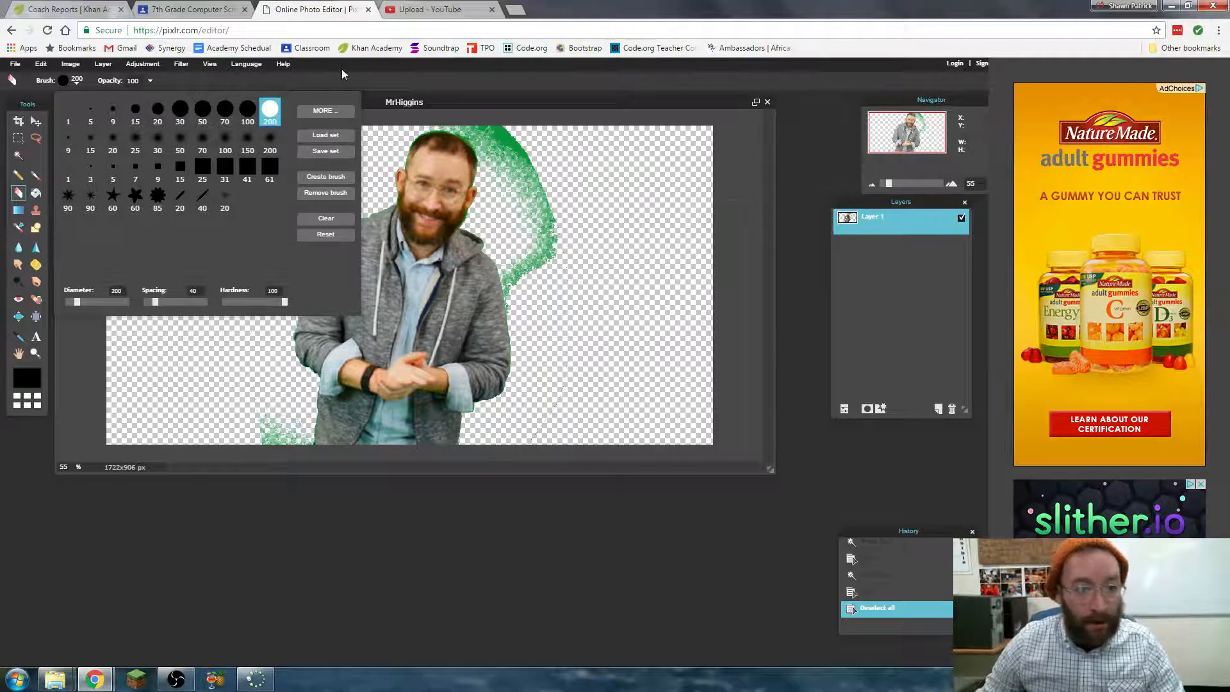
click(212, 109)
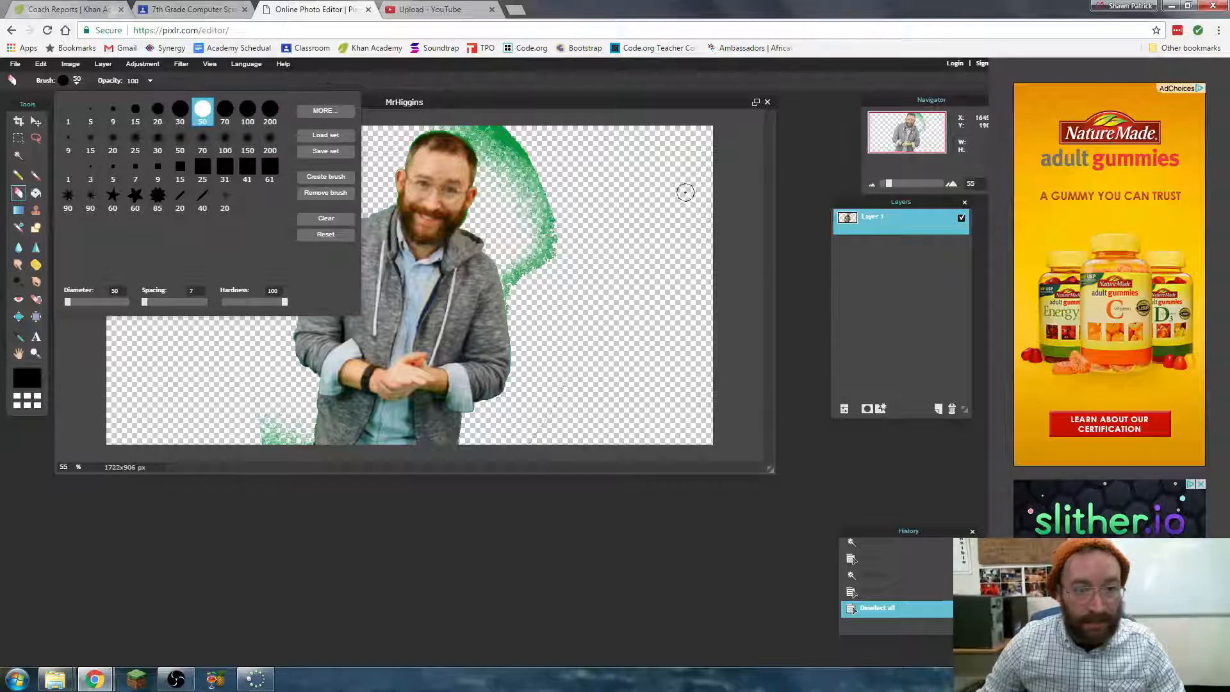
click(246, 119)
mouse_move(571, 234)
mouse_down()
mouse_move(523, 154)
mouse_move(474, 131)
mouse_move(499, 147)
mouse_move(527, 217)
mouse_move(539, 263)
mouse_move(525, 292)
mouse_move(526, 269)
mouse_up()
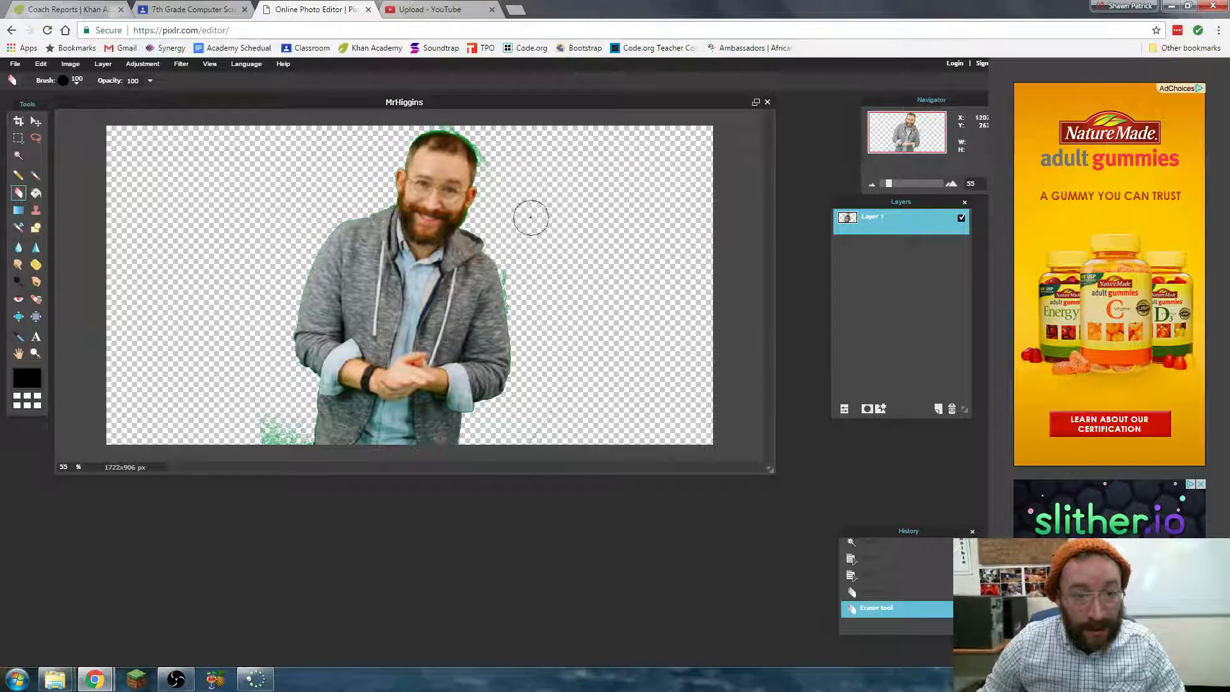
drag(490, 138, 512, 163)
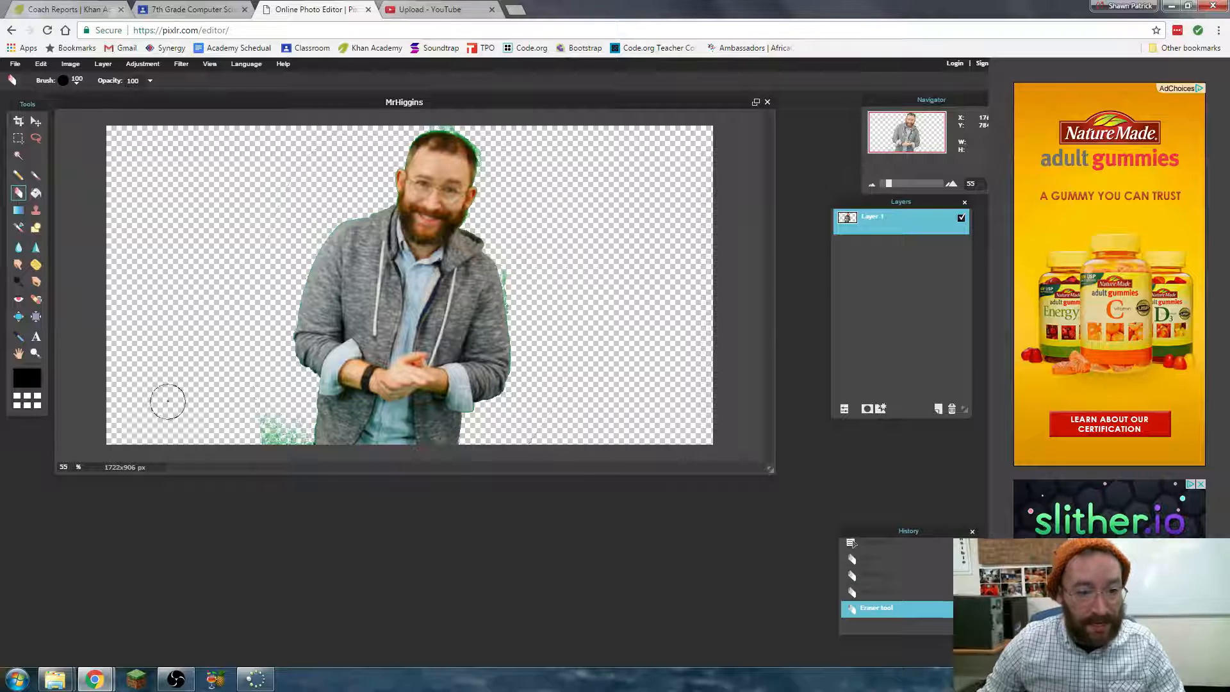
mouse_move(261, 425)
mouse_down()
mouse_move(283, 413)
mouse_move(292, 445)
mouse_up()
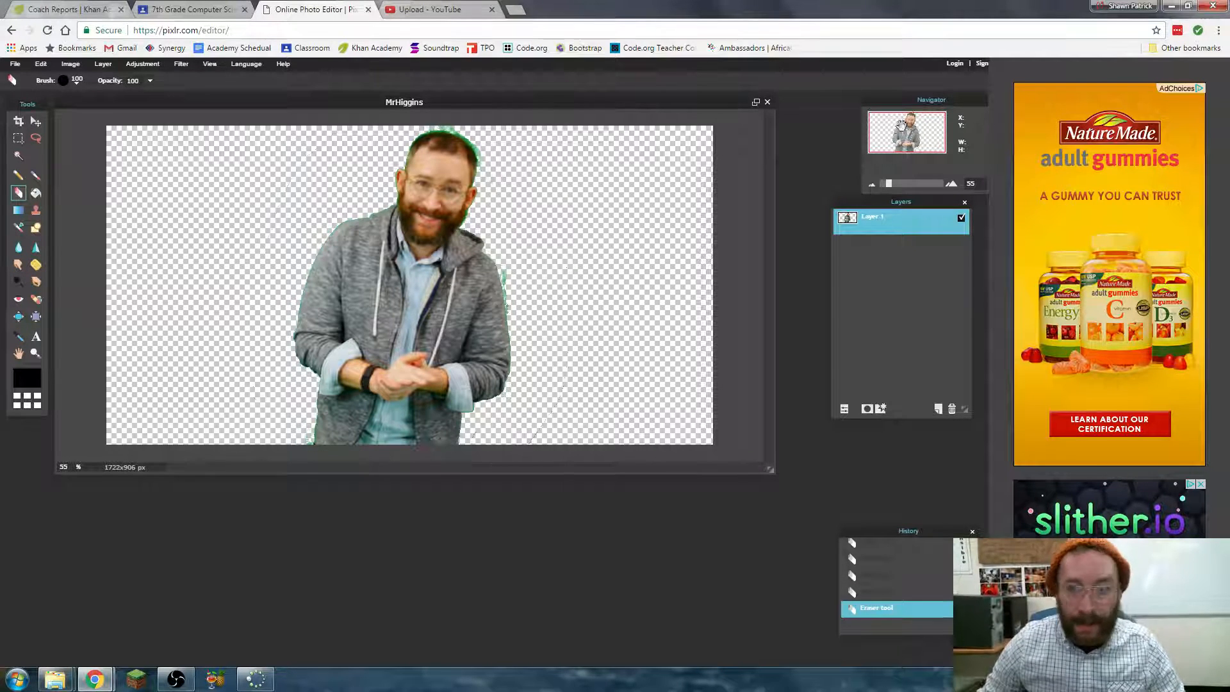
- Erase the green fringe around the cuff, lower sleeve and elbow with the round 20 eraser brush at hardness 74
click(78, 81)
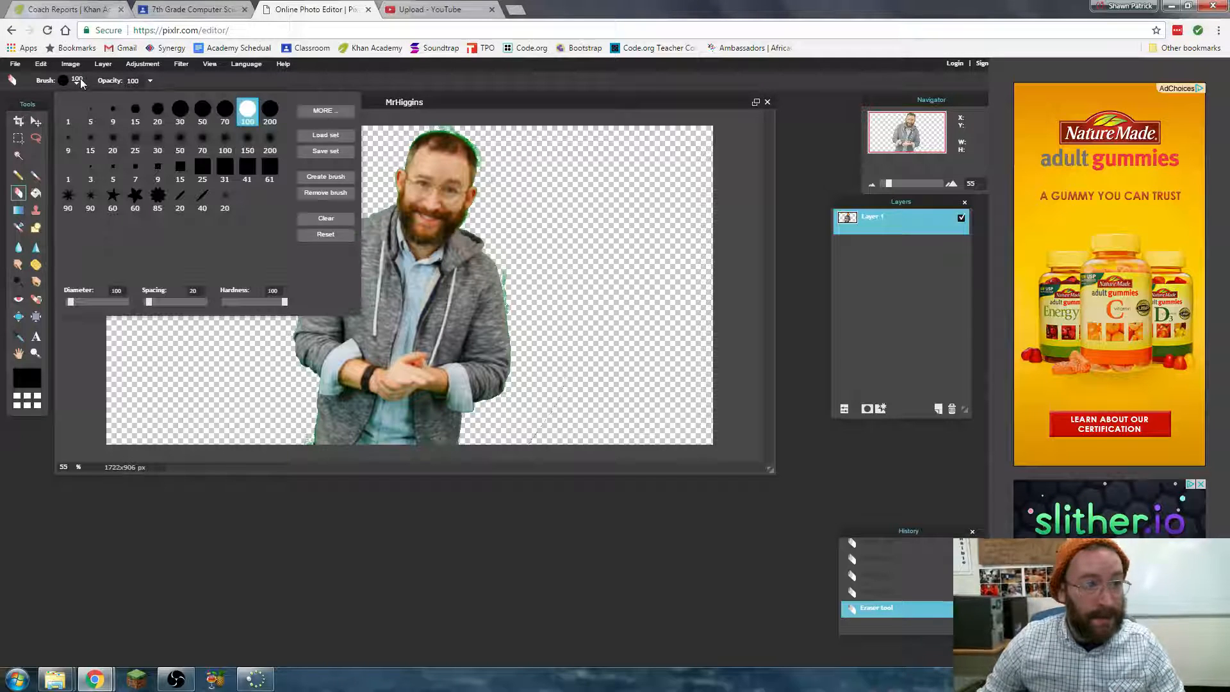
click(136, 112)
click(155, 117)
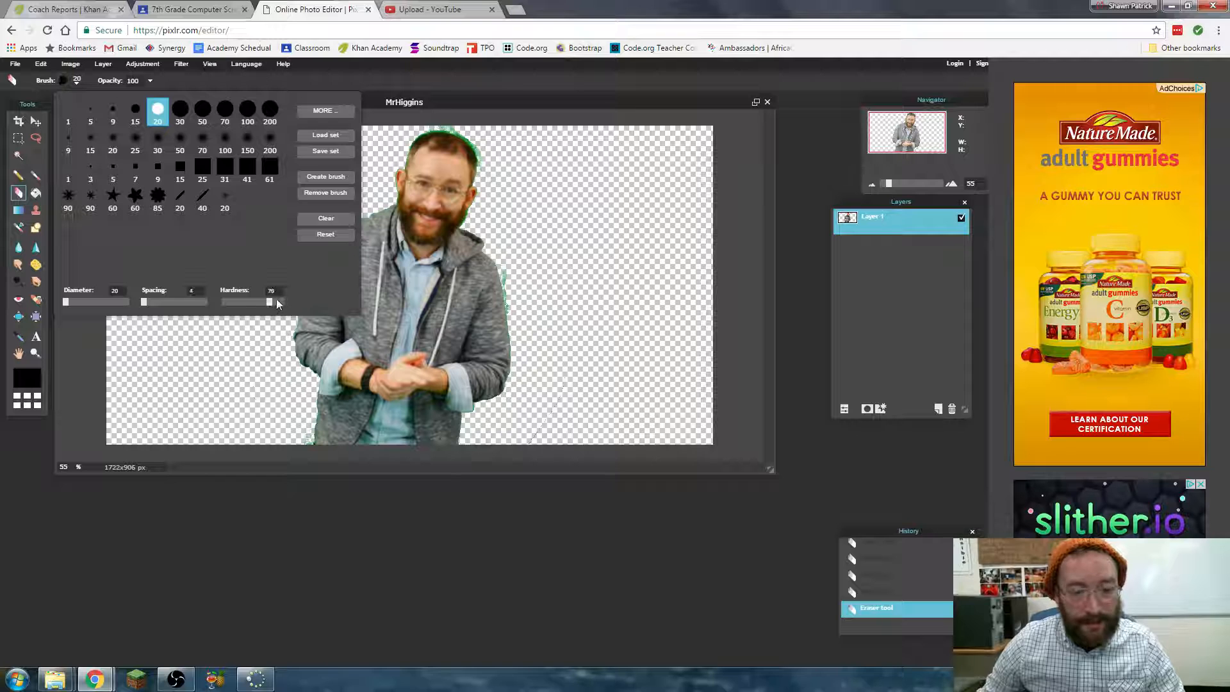
drag(276, 304, 269, 304)
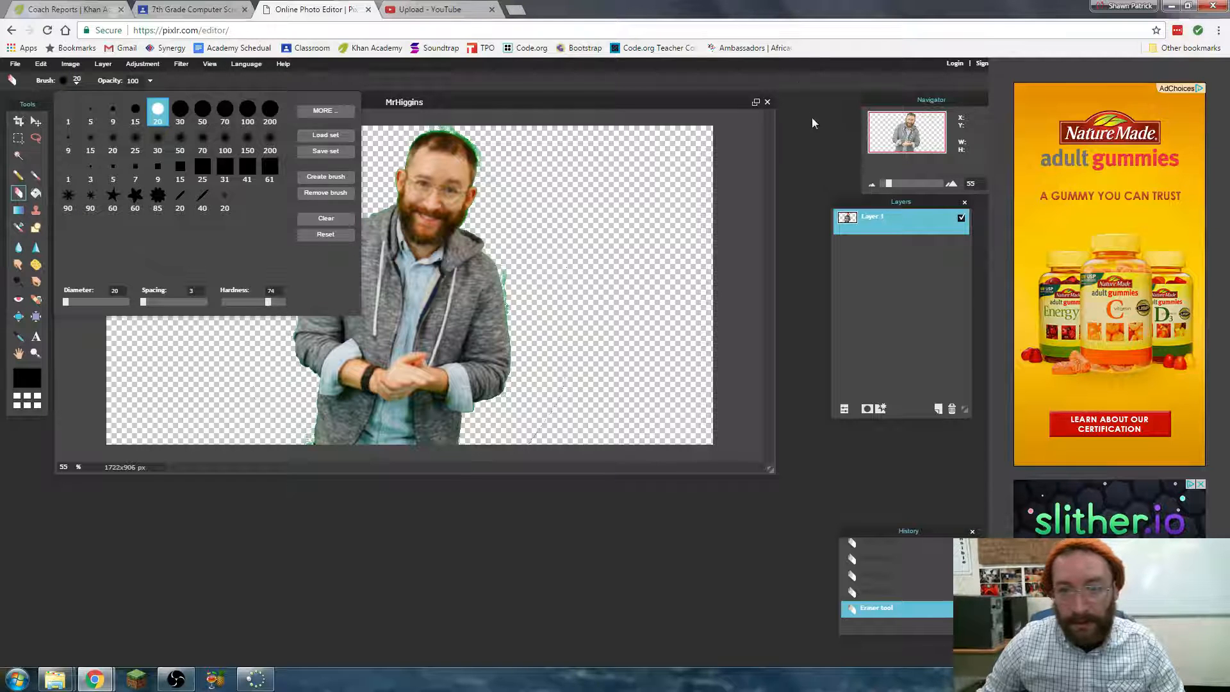
mouse_move(889, 183)
mouse_down()
mouse_move(915, 182)
mouse_move(914, 151)
mouse_up()
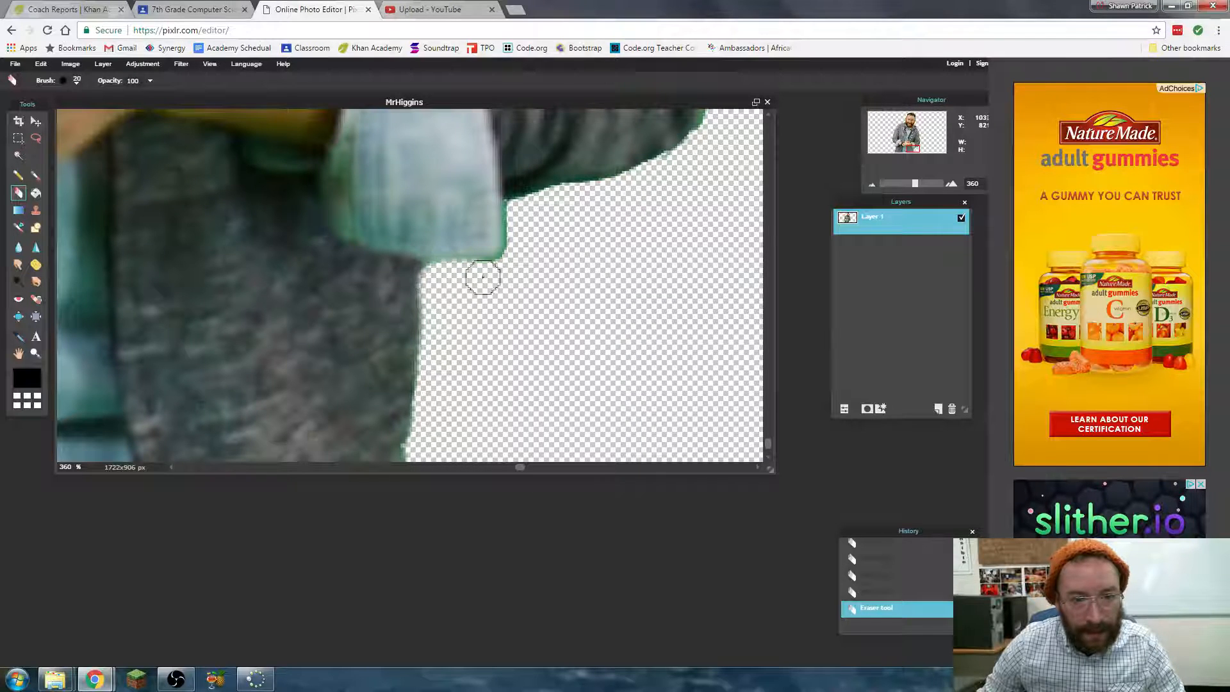
drag(515, 264, 517, 206)
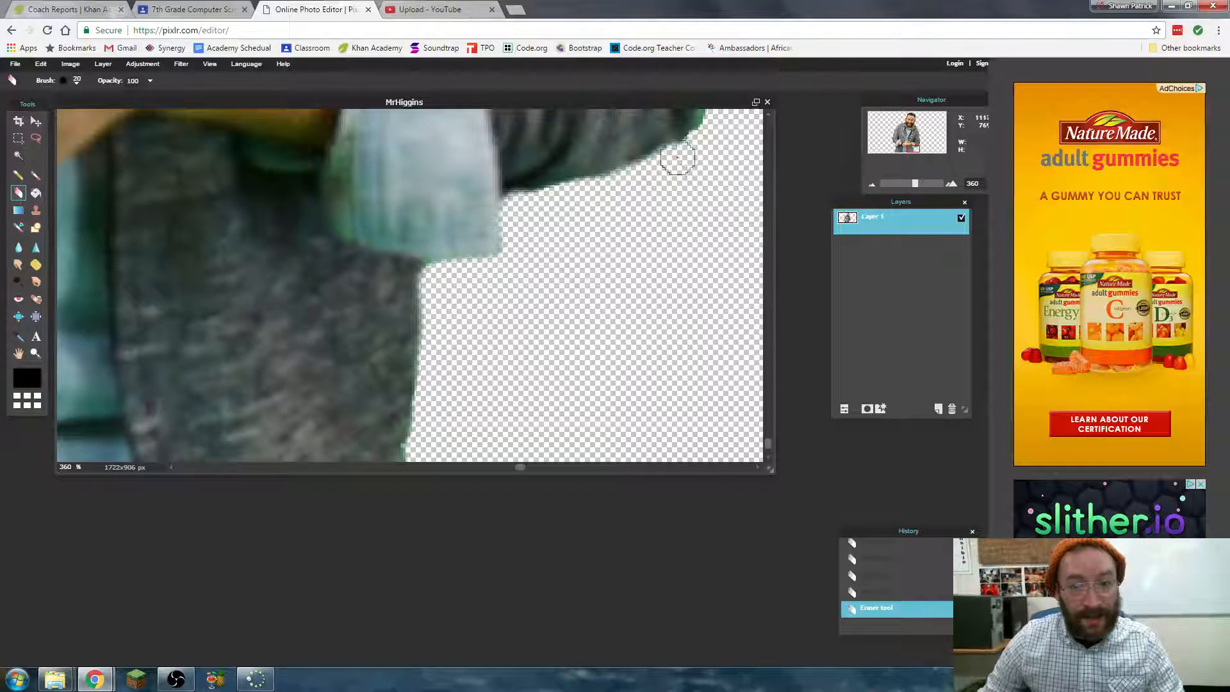
drag(913, 148, 920, 145)
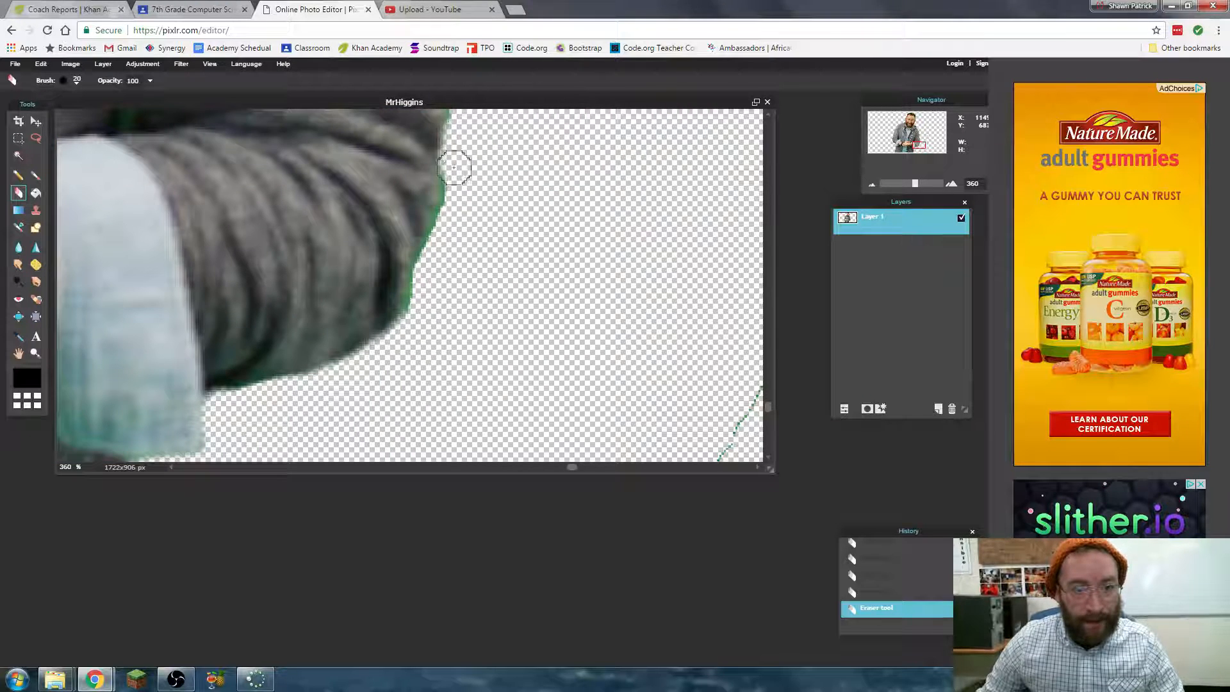
mouse_move(453, 197)
mouse_down()
mouse_move(409, 320)
mouse_move(381, 345)
mouse_up()
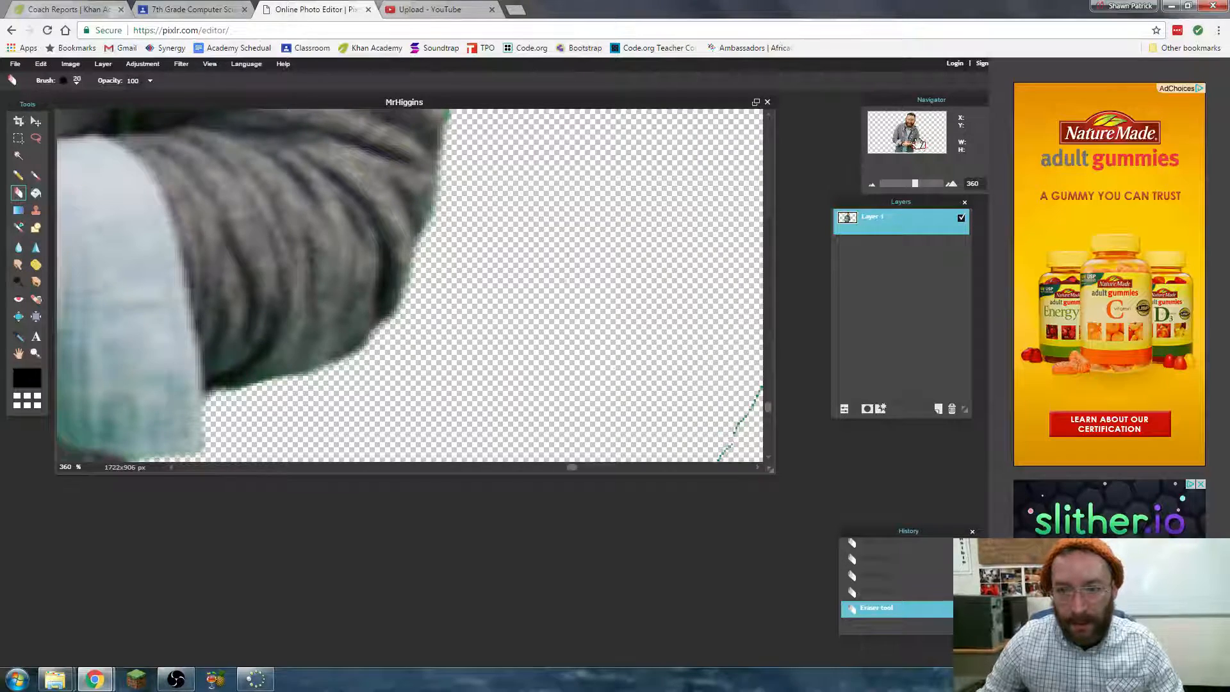
- Erase the stray line in the empty area beside the man and the green patches along his upper sleeve
mouse_move(917, 142)
mouse_down()
mouse_move(921, 200)
mouse_move(888, 193)
mouse_move(903, 183)
mouse_move(903, 136)
mouse_move(910, 148)
mouse_up()
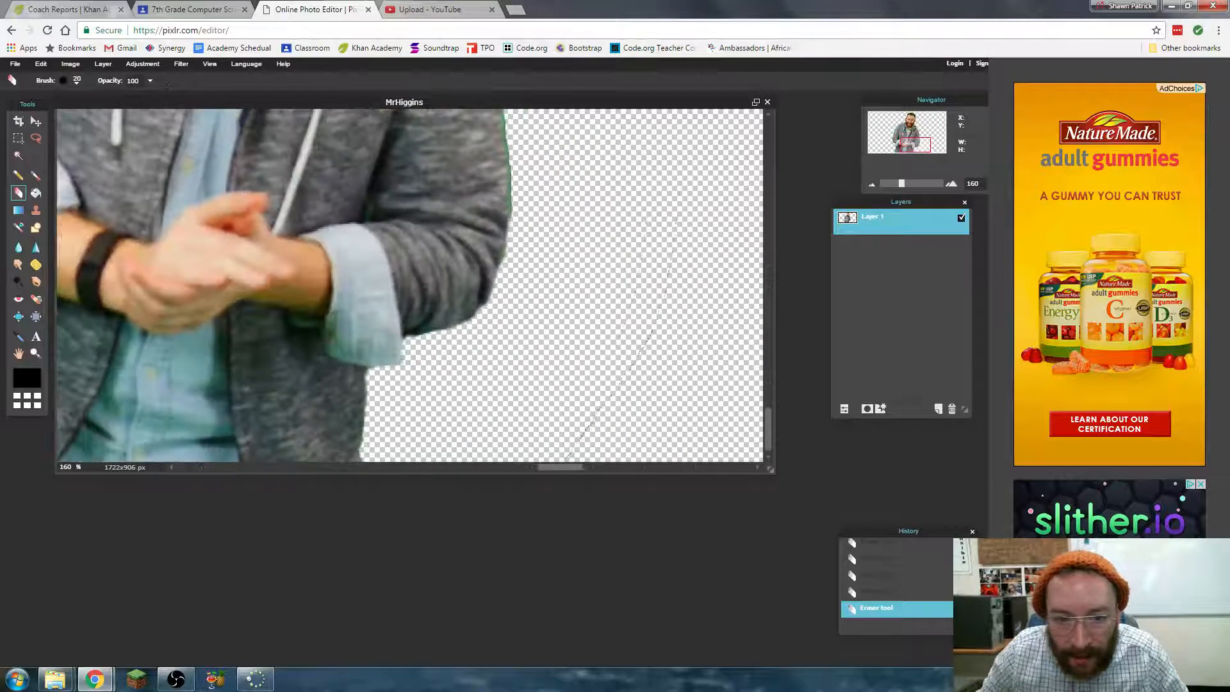
drag(588, 426, 653, 345)
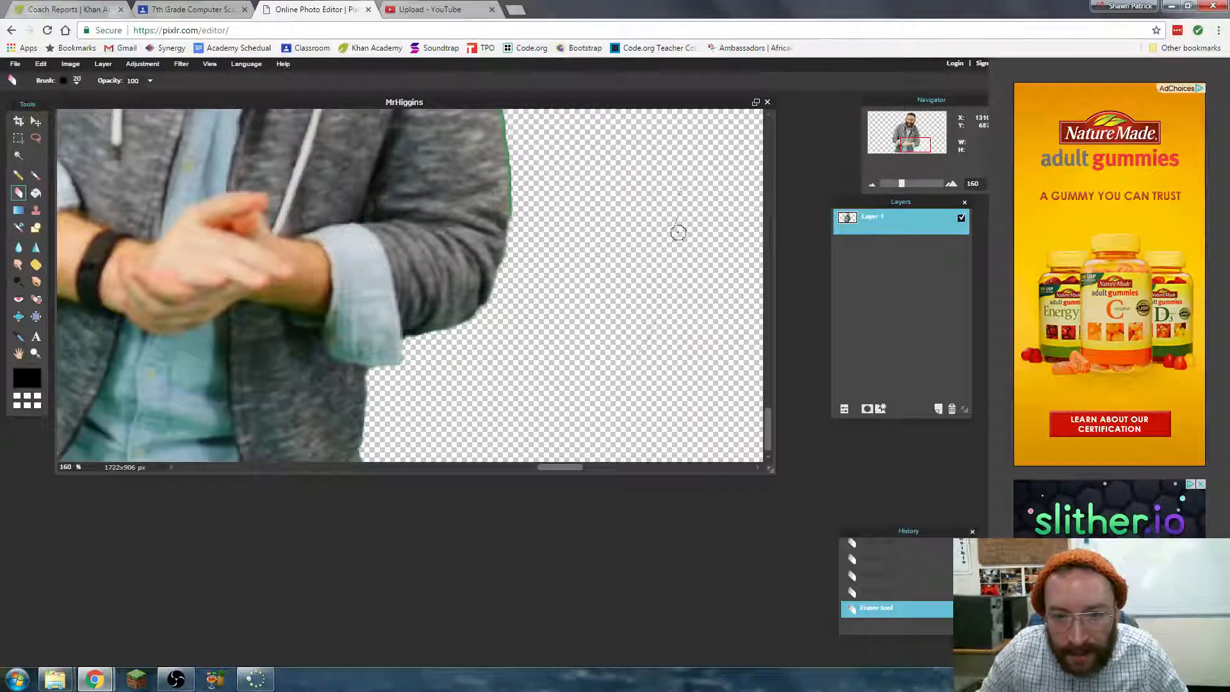
drag(897, 149, 898, 141)
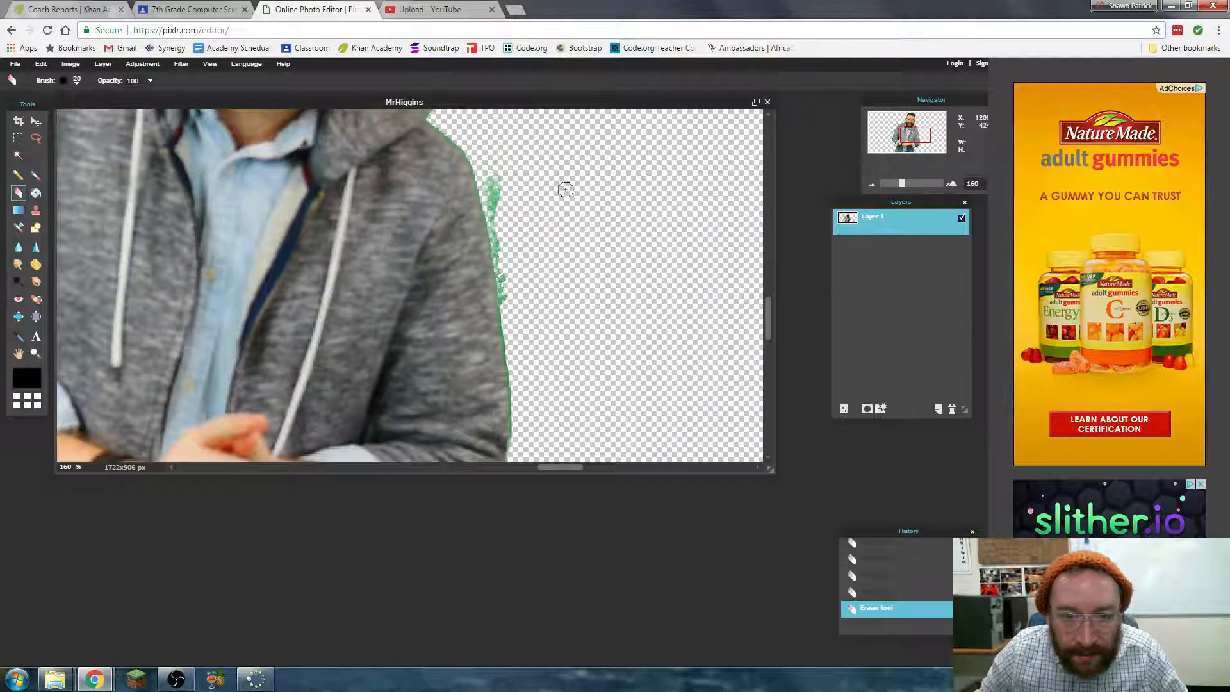
mouse_move(499, 175)
mouse_down()
mouse_move(511, 353)
mouse_move(538, 373)
mouse_move(509, 352)
mouse_move(516, 440)
mouse_up()
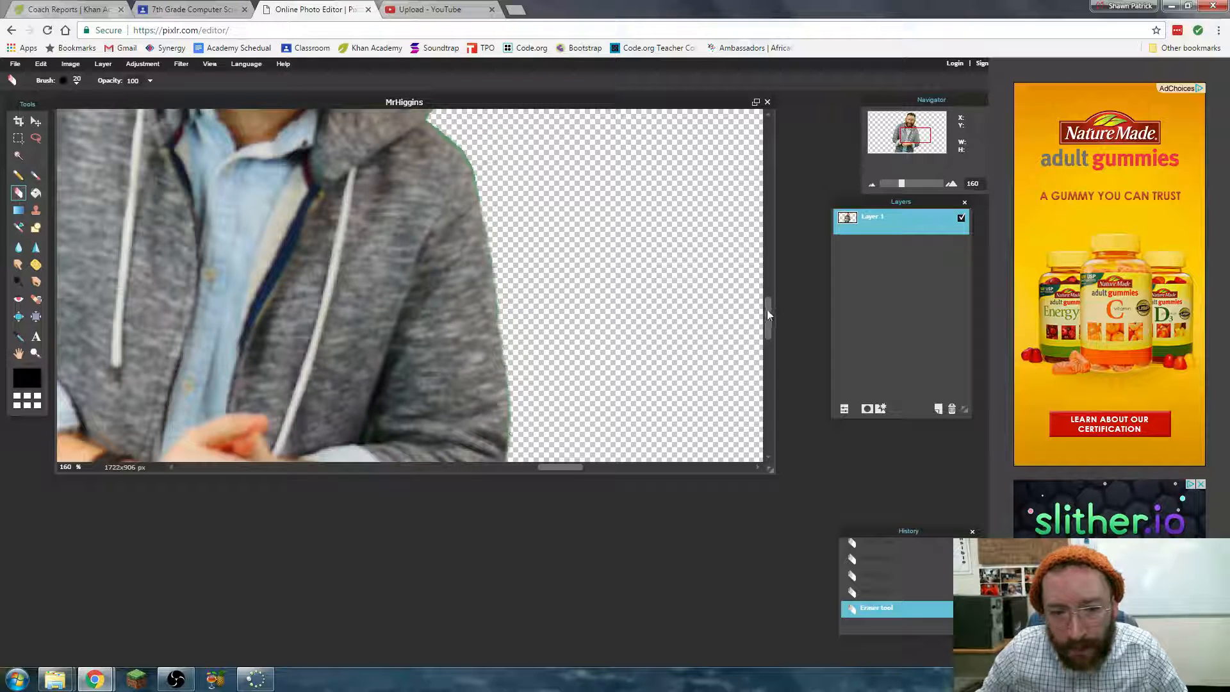
- Erase the green speckles above the man's hair and down the side of his head
drag(767, 310, 769, 190)
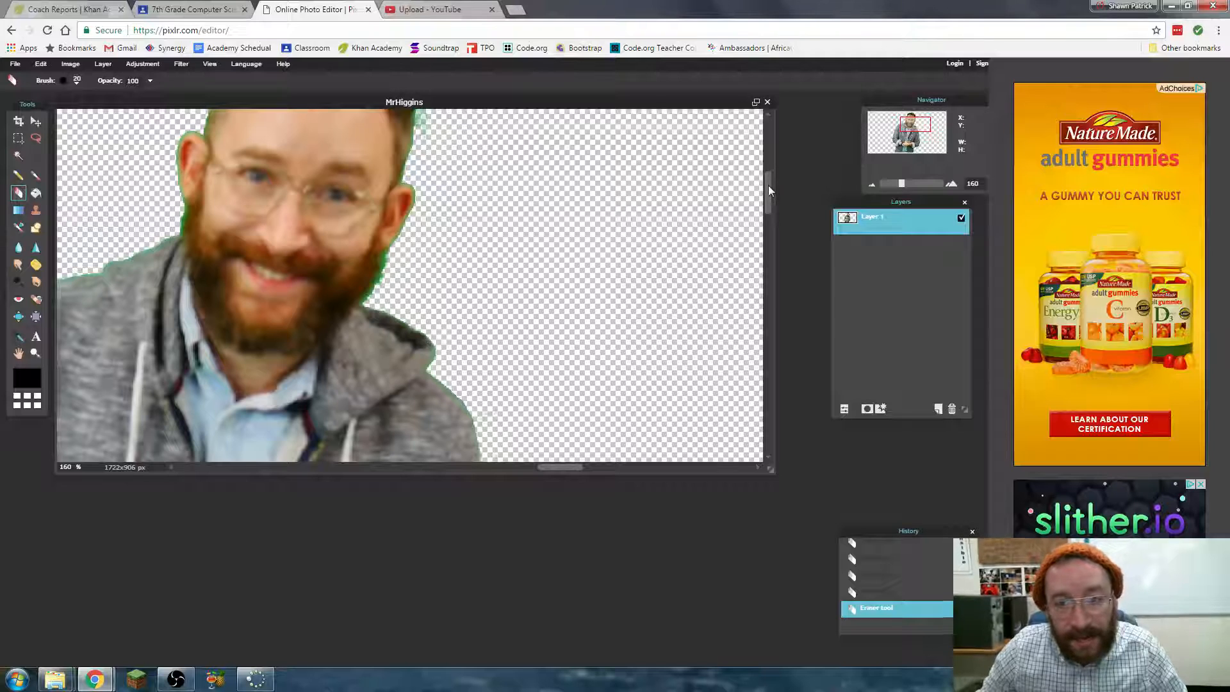
drag(768, 186, 772, 125)
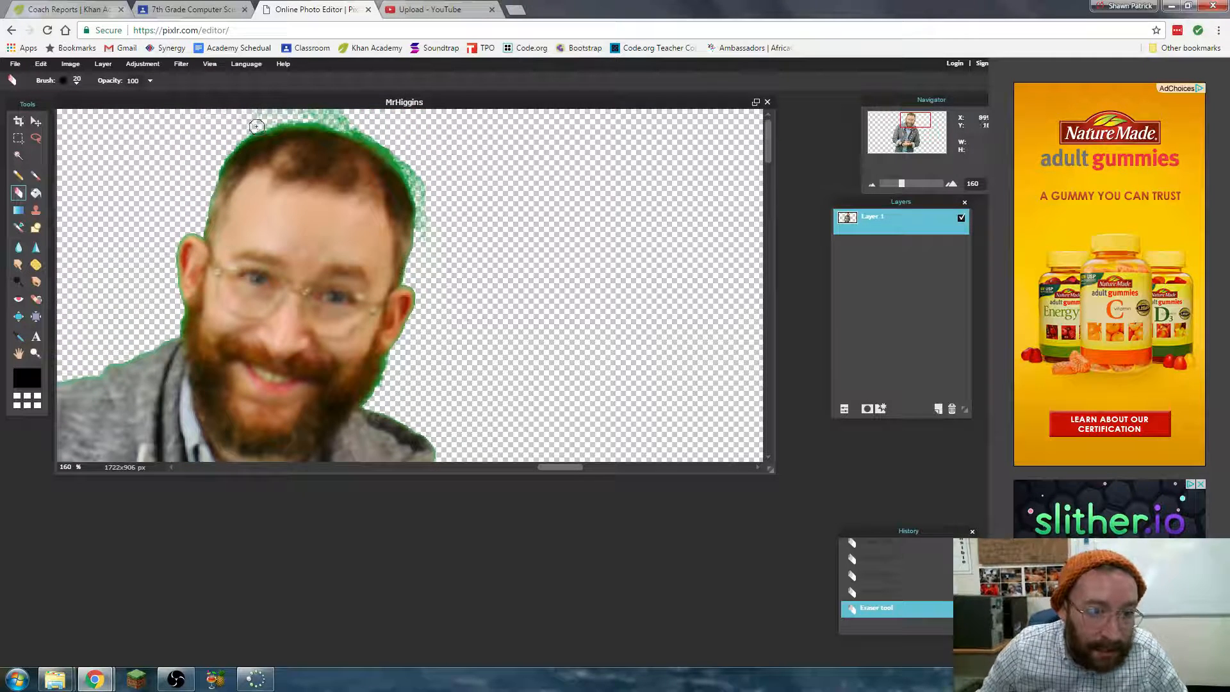
mouse_move(353, 122)
mouse_down()
mouse_move(280, 107)
mouse_move(232, 113)
mouse_move(243, 121)
mouse_move(227, 141)
mouse_move(291, 121)
mouse_move(365, 135)
mouse_move(413, 178)
mouse_move(420, 232)
mouse_up()
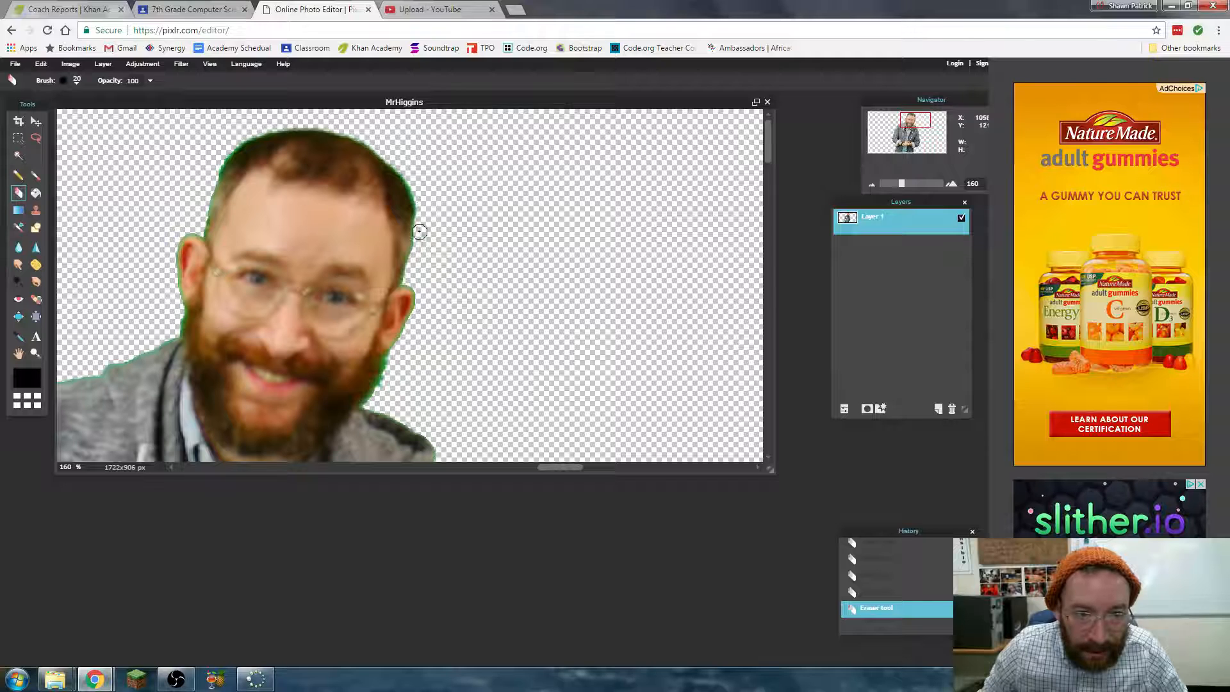
- Export the image to the computer in PNG (Transparent, full quality) format, appending GREENSCREENPNG1 to the existing file name
click(15, 64)
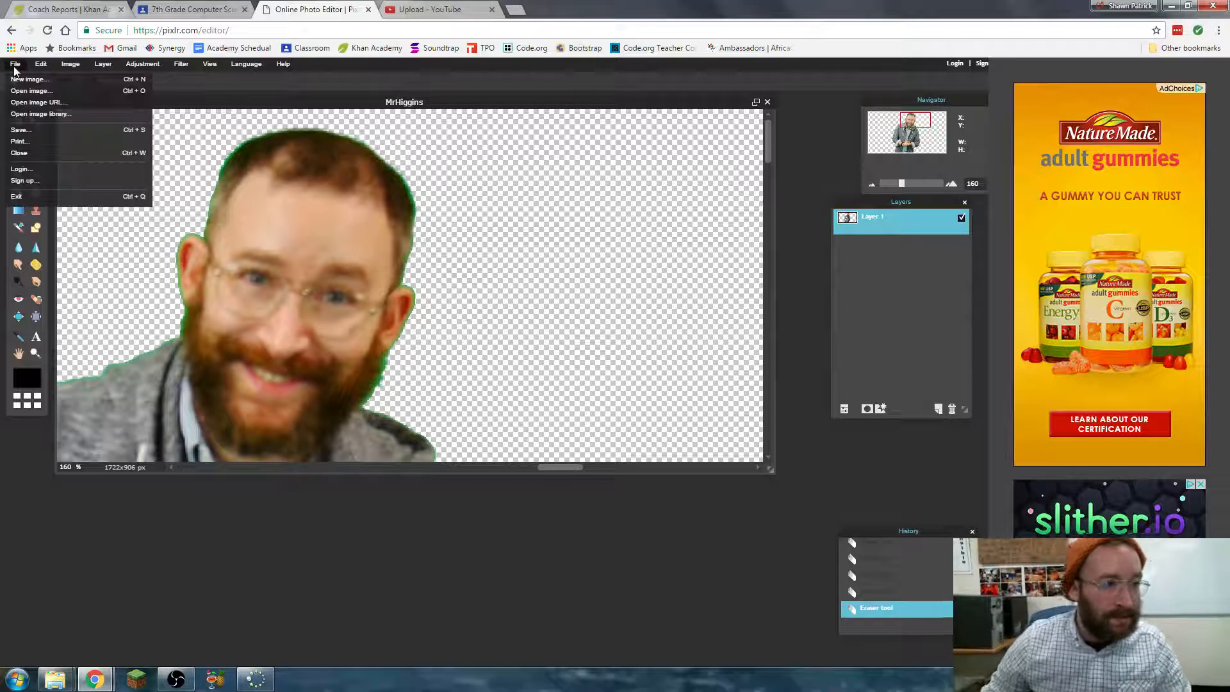
click(36, 131)
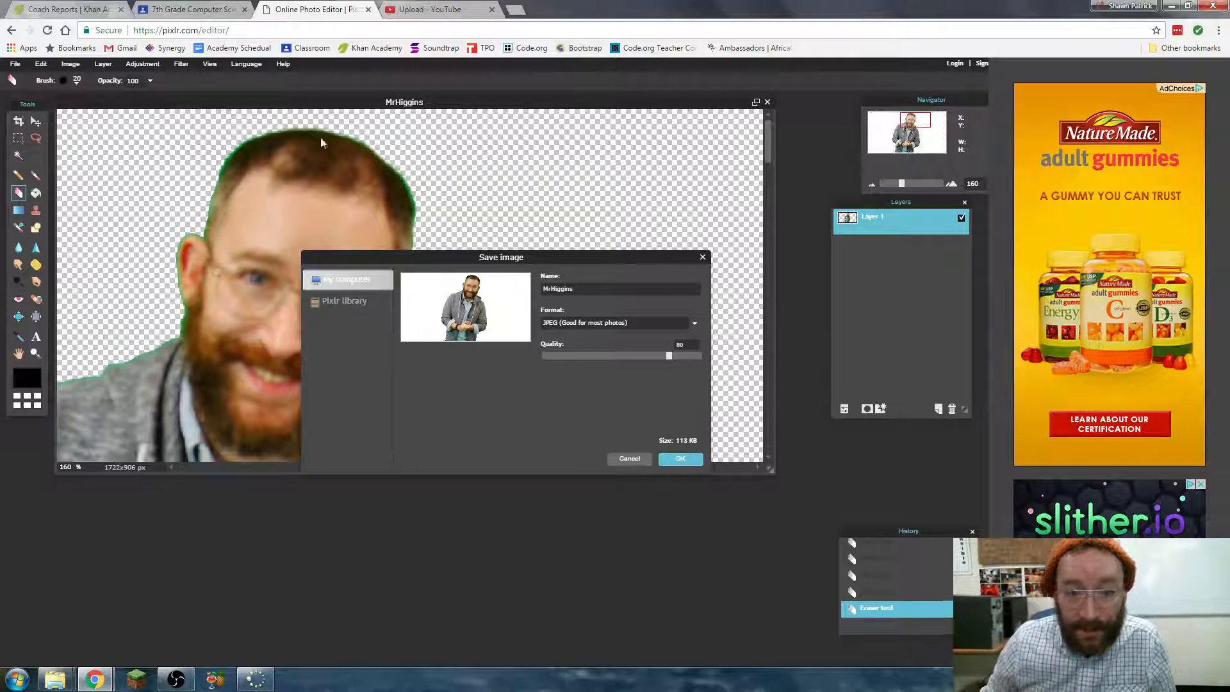
click(683, 326)
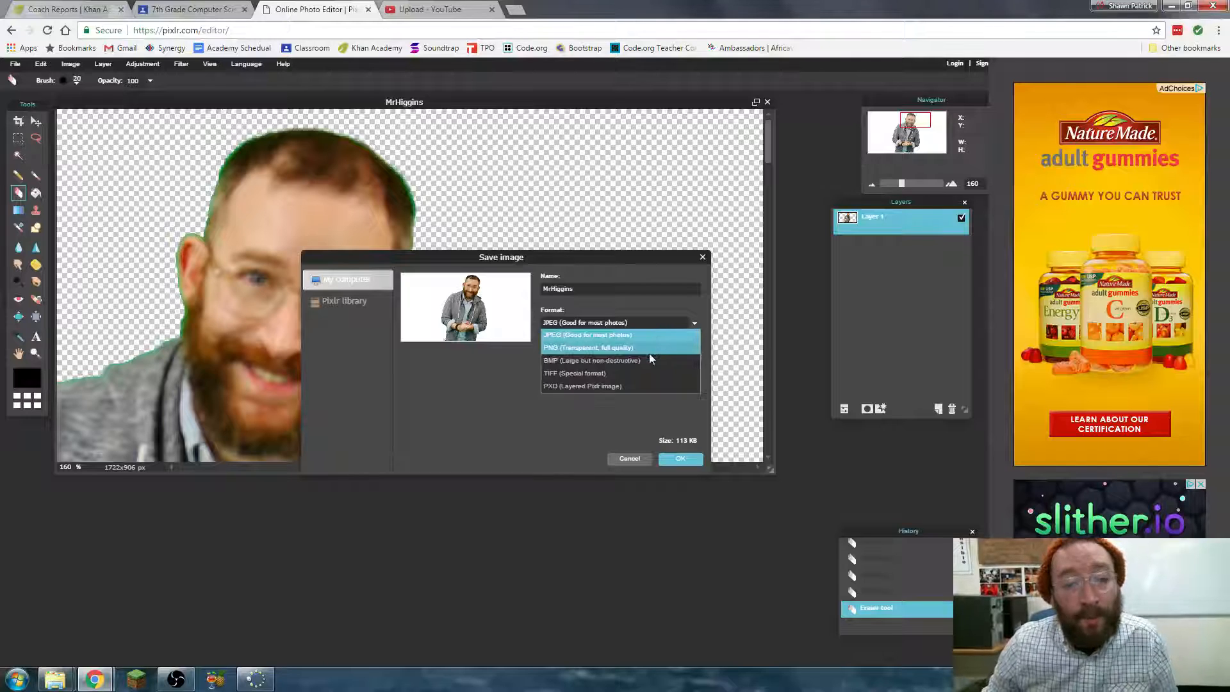
click(649, 349)
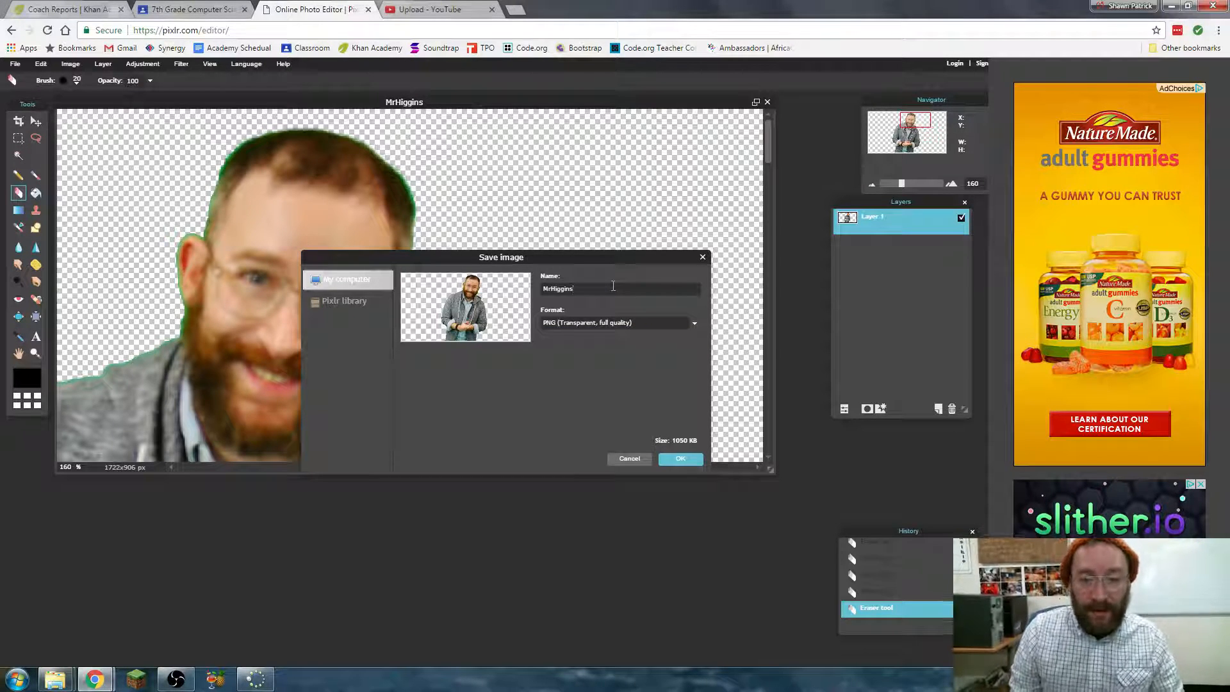
text(REENSCREENPNG1)
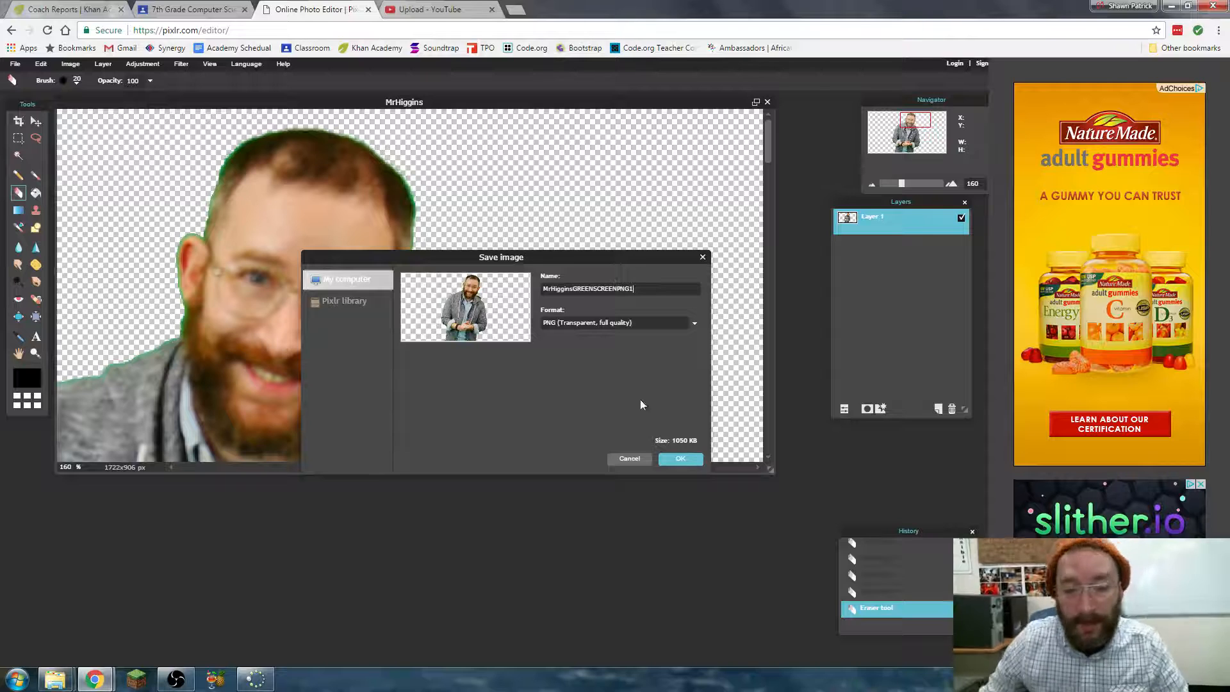
click(682, 459)
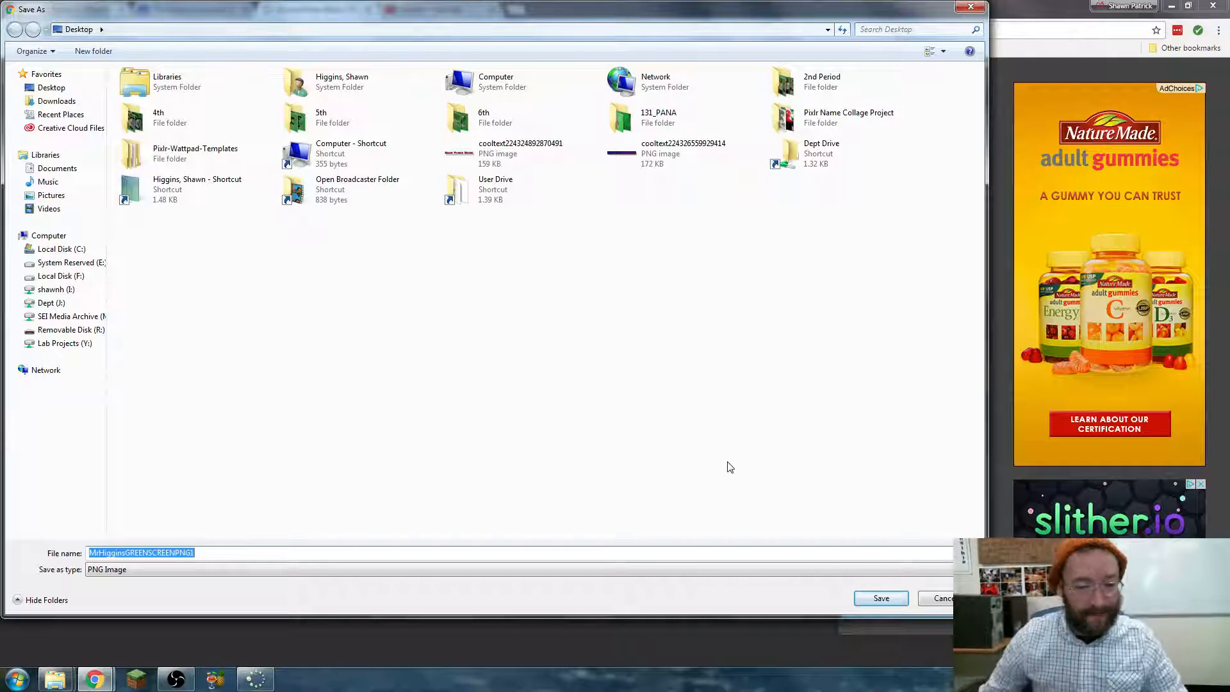
click(177, 680)
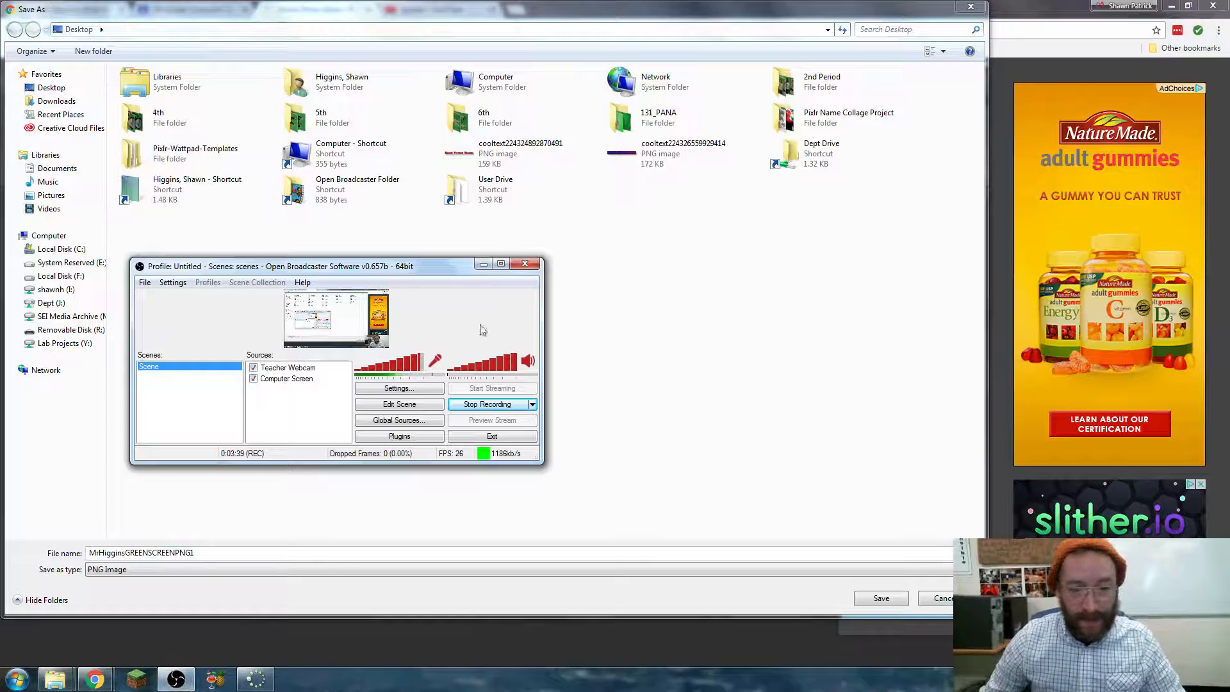